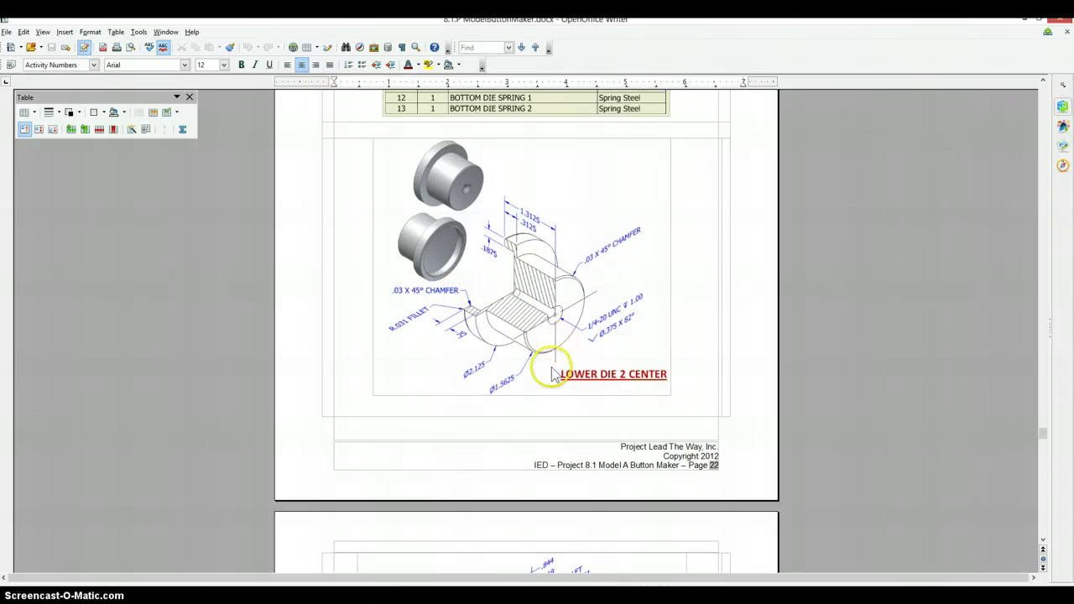
Start a new 2D sketch on an origin plane
scroll(567, 315, "up", 10)
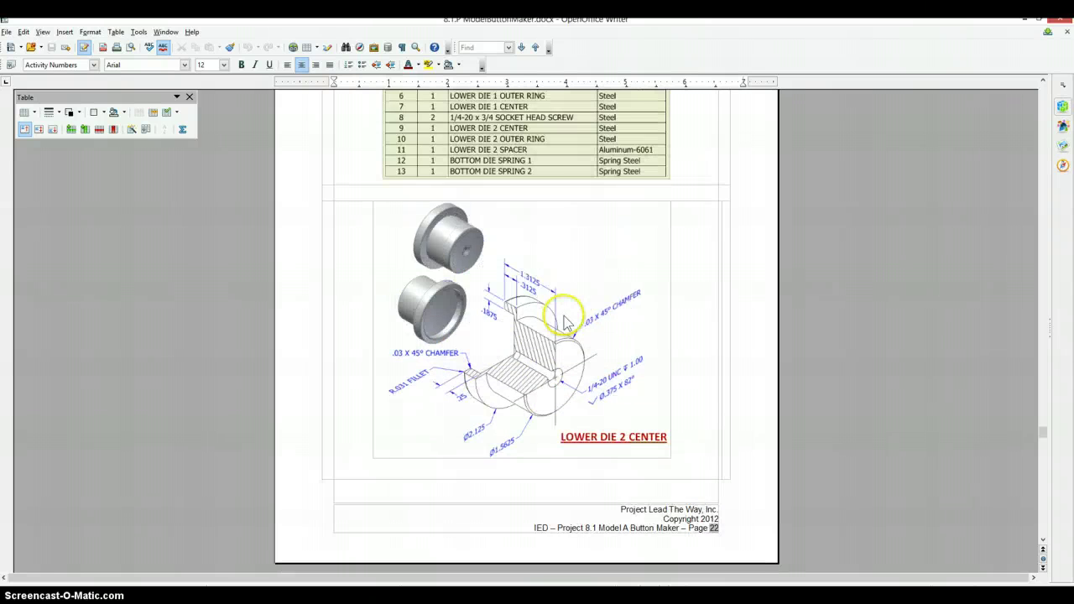
scroll(561, 324, "up", 10)
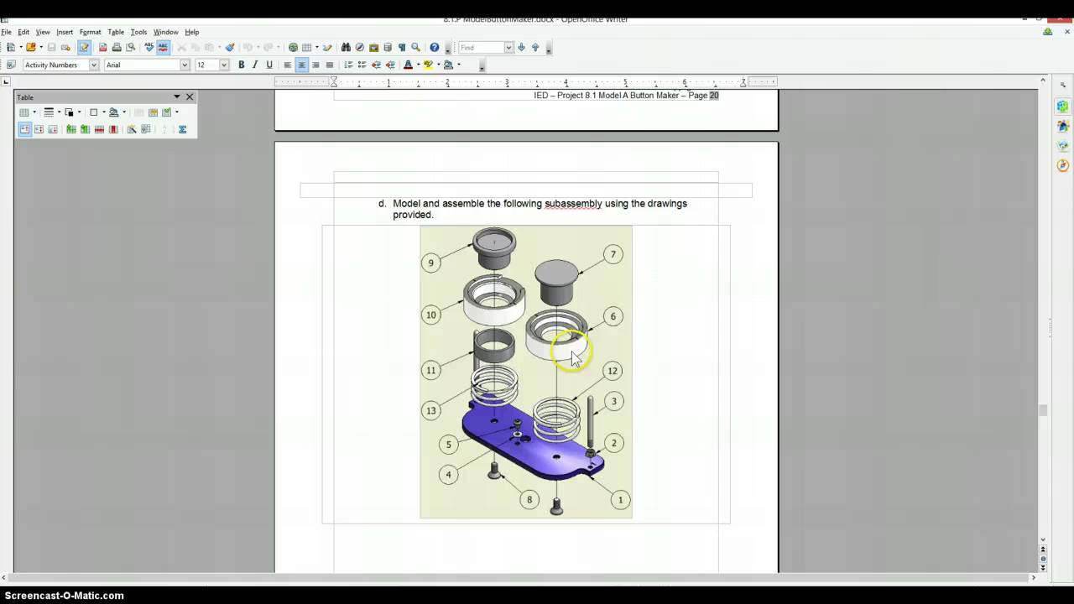
scroll(529, 352, "down", 15)
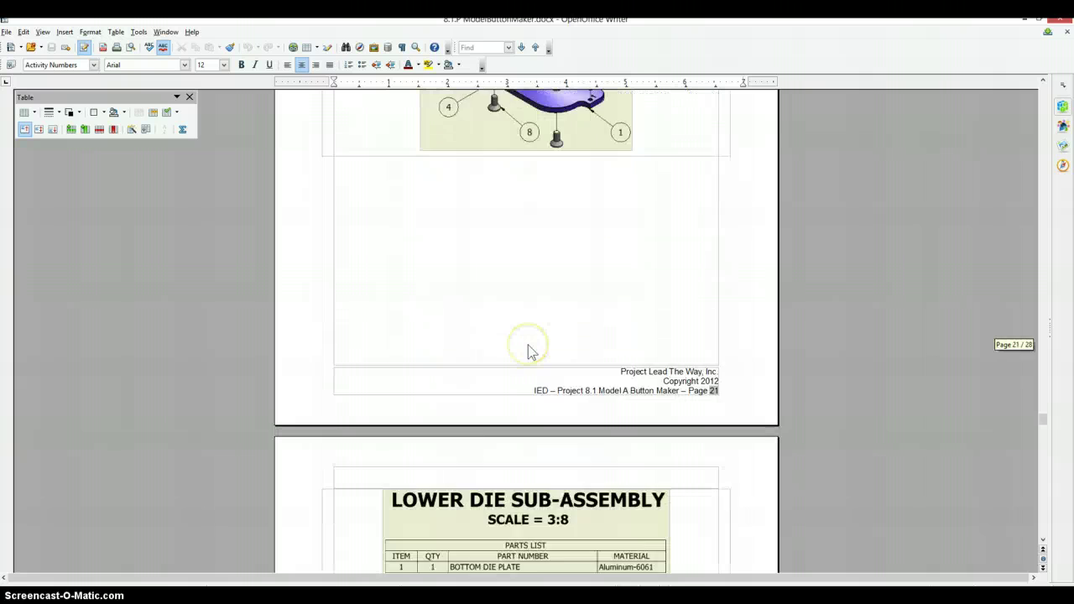
scroll(531, 352, "down", 2)
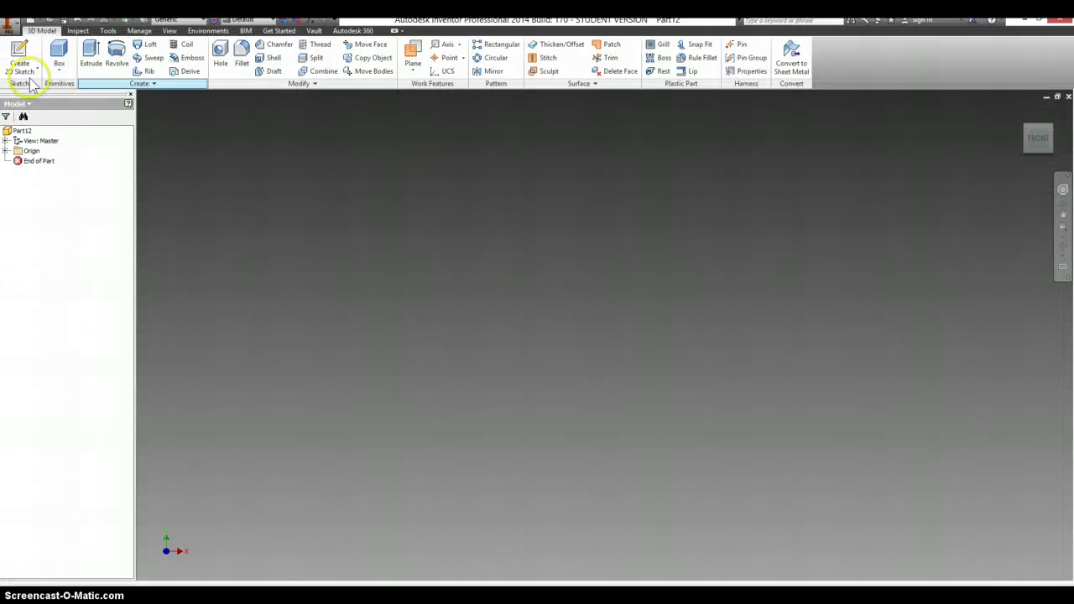
left_click(19, 57)
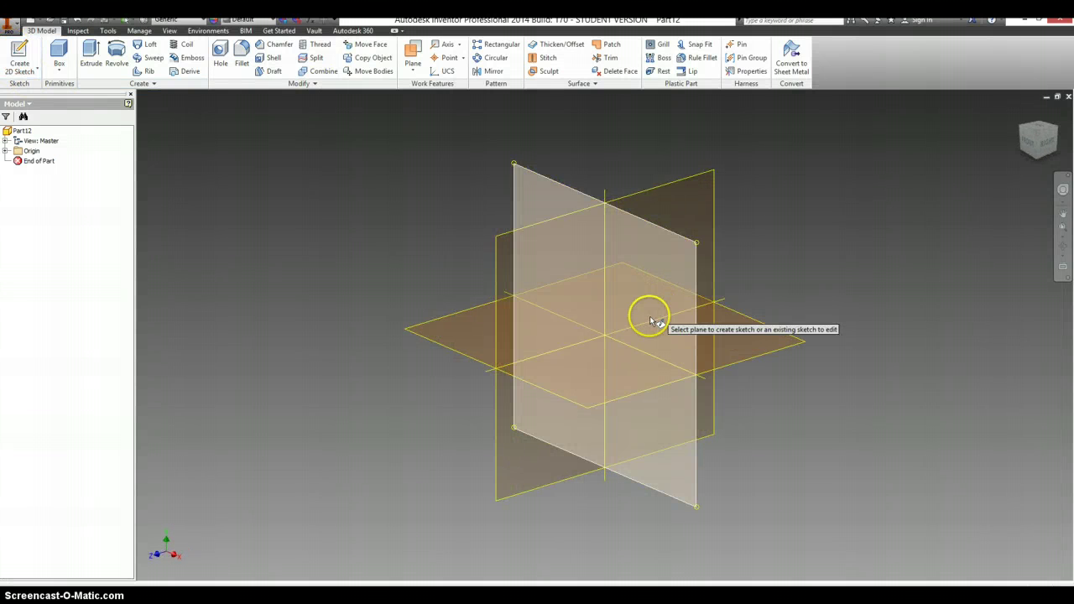
left_click(649, 314)
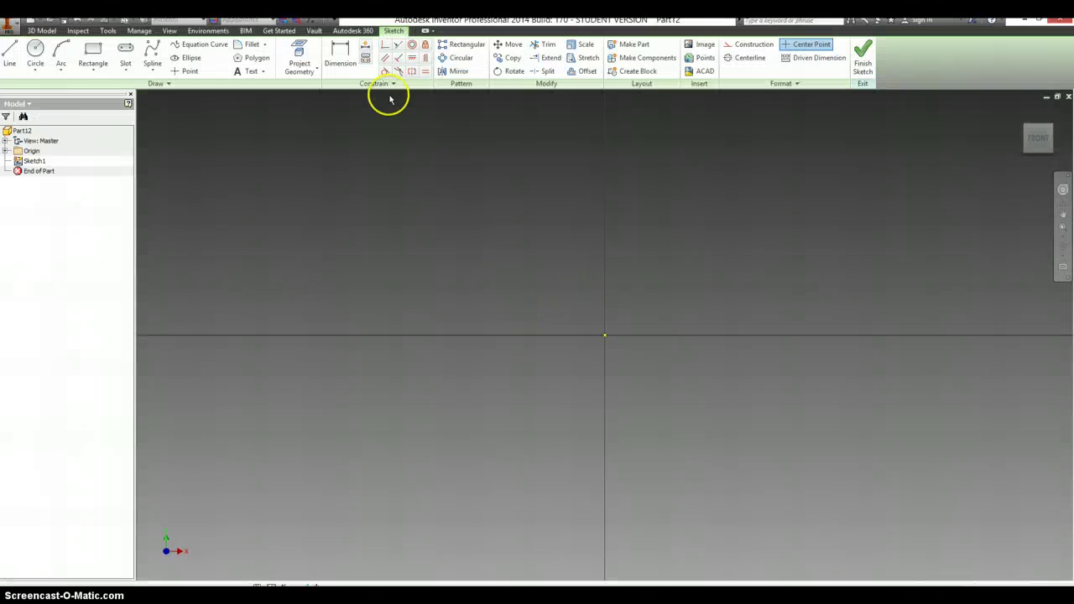
Draw a large rectangle from the origin, a thin tall strip, and a small tab at the top left
left_click(93, 55)
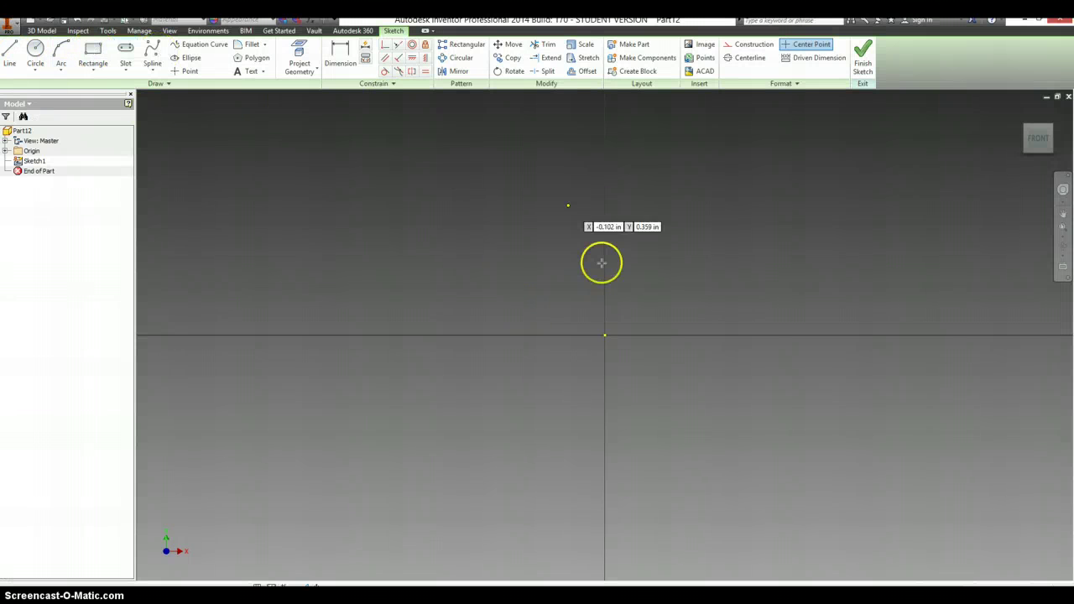
left_click(604, 336)
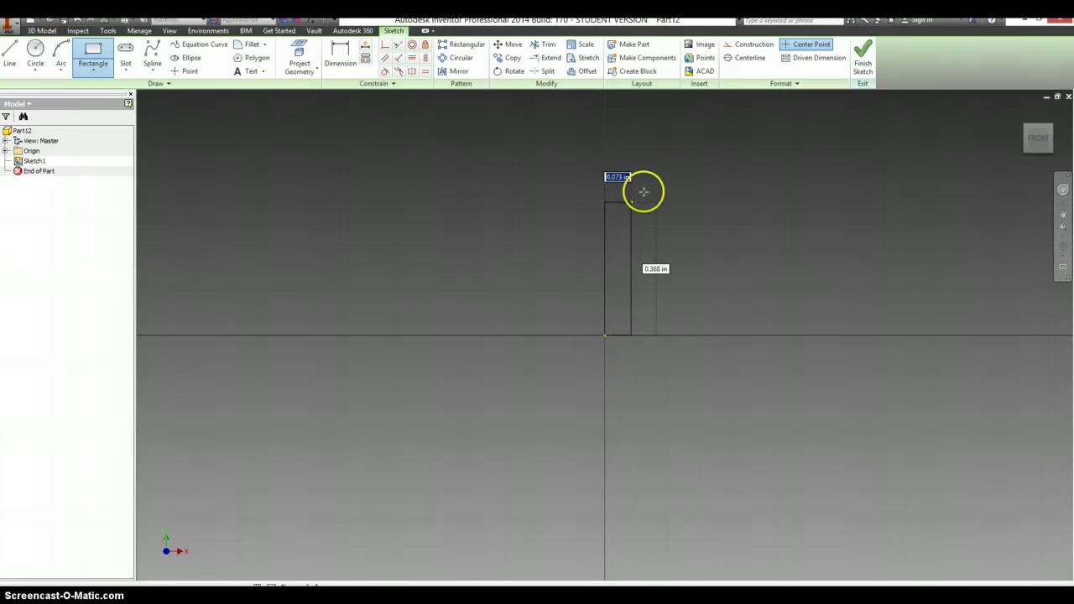
left_click(829, 169)
key("alt+Tab")
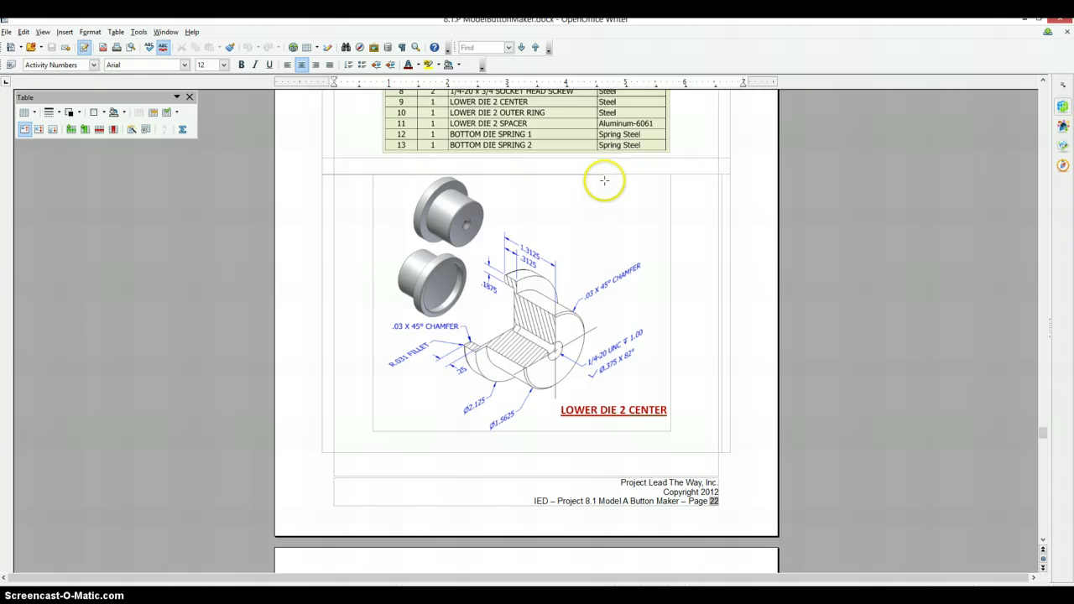
key("alt+Tab")
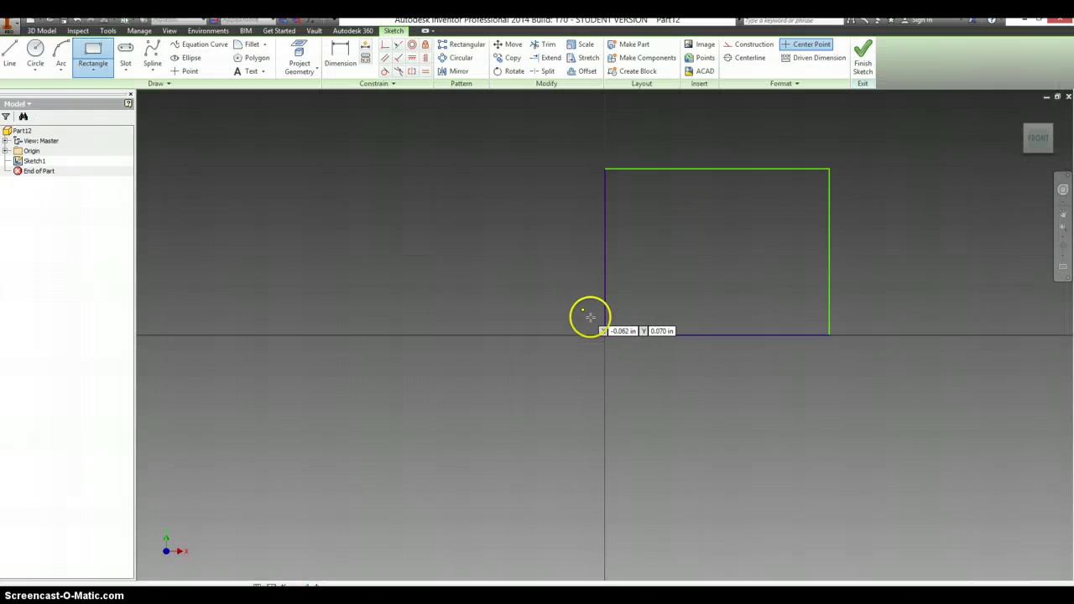
left_click(605, 335)
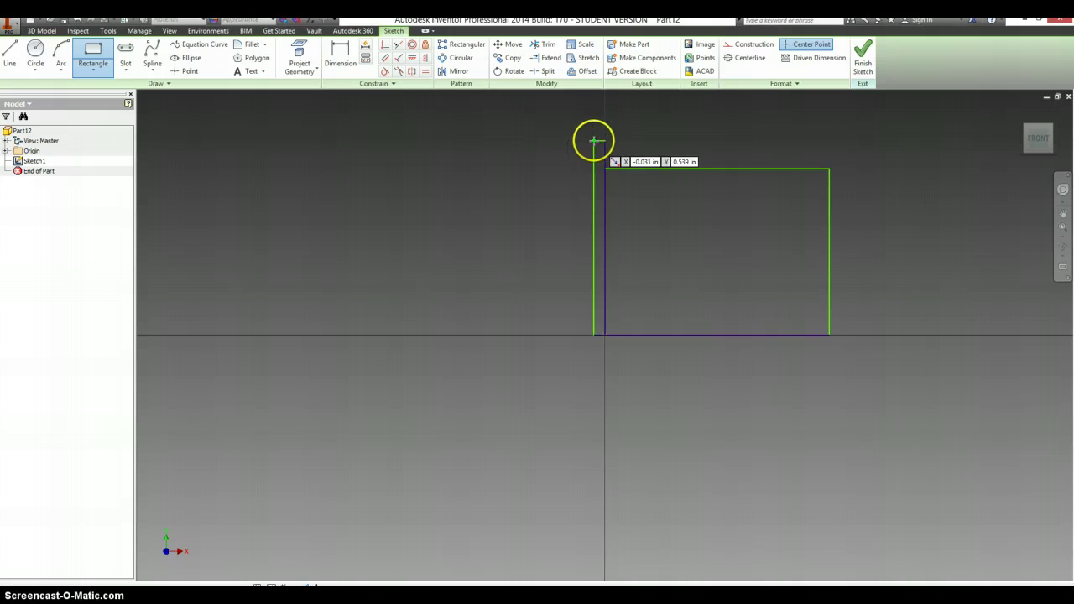
key("alt+Tab")
key("alt+Tab")
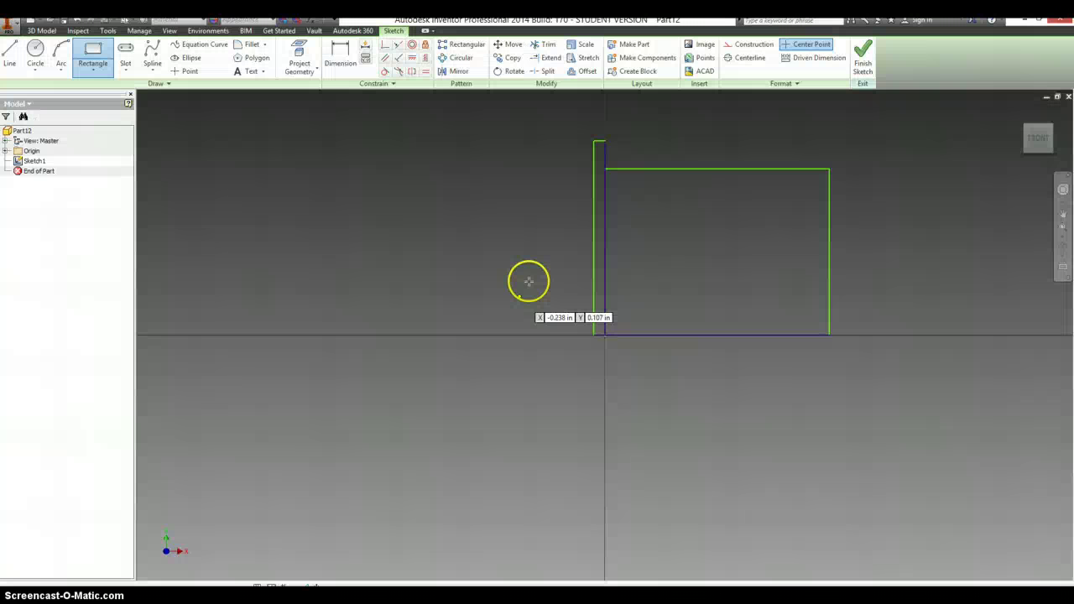
left_click(594, 142)
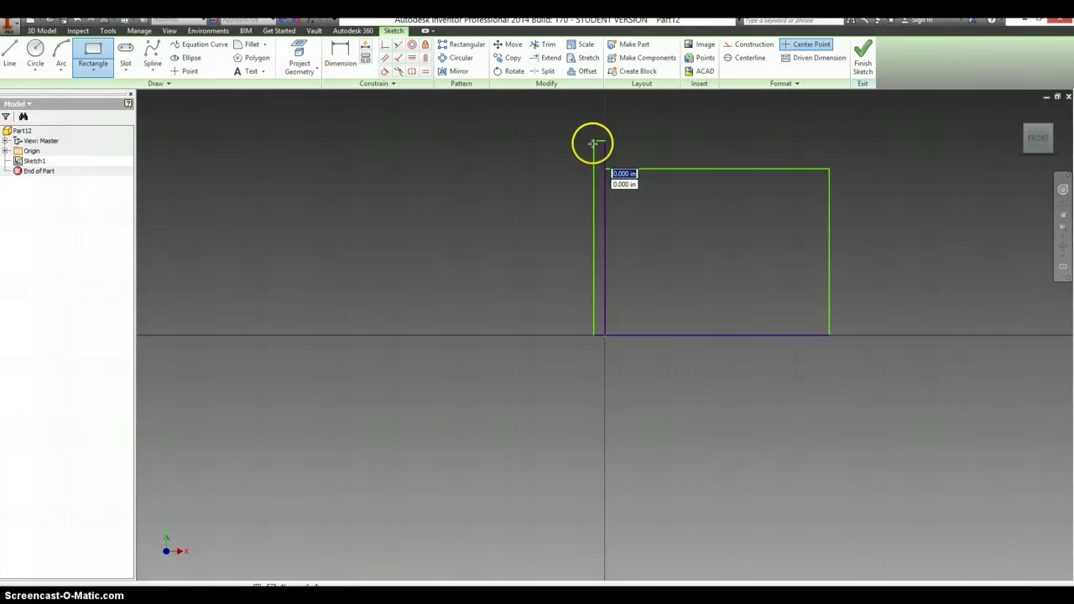
left_click(559, 164)
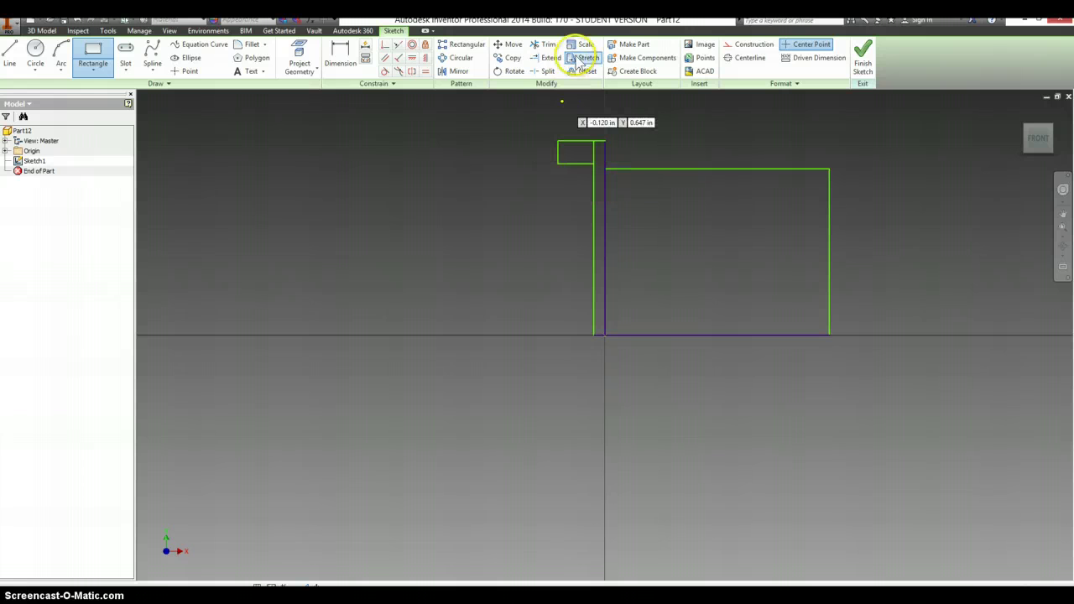
Trim away the overlapping vertical edge and the small tab's inner bottom edge
key("x")
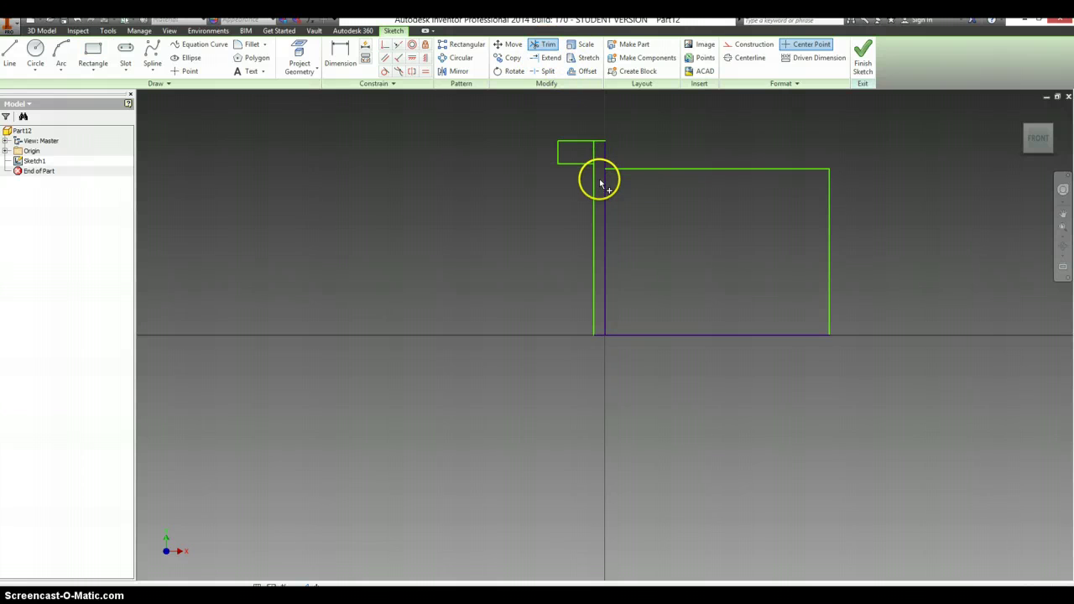
left_click(607, 241)
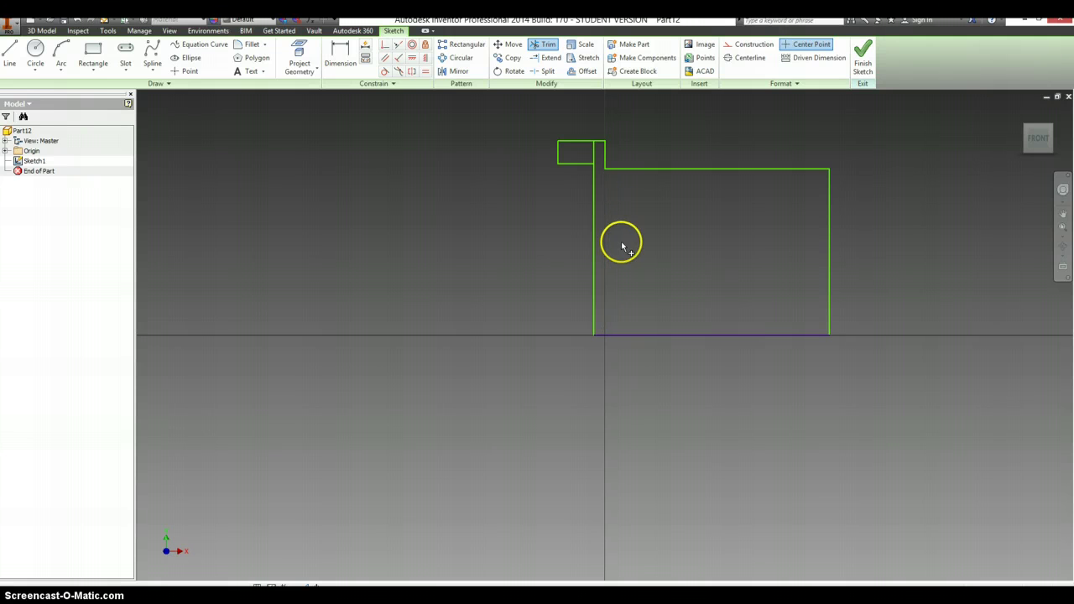
left_click(599, 164)
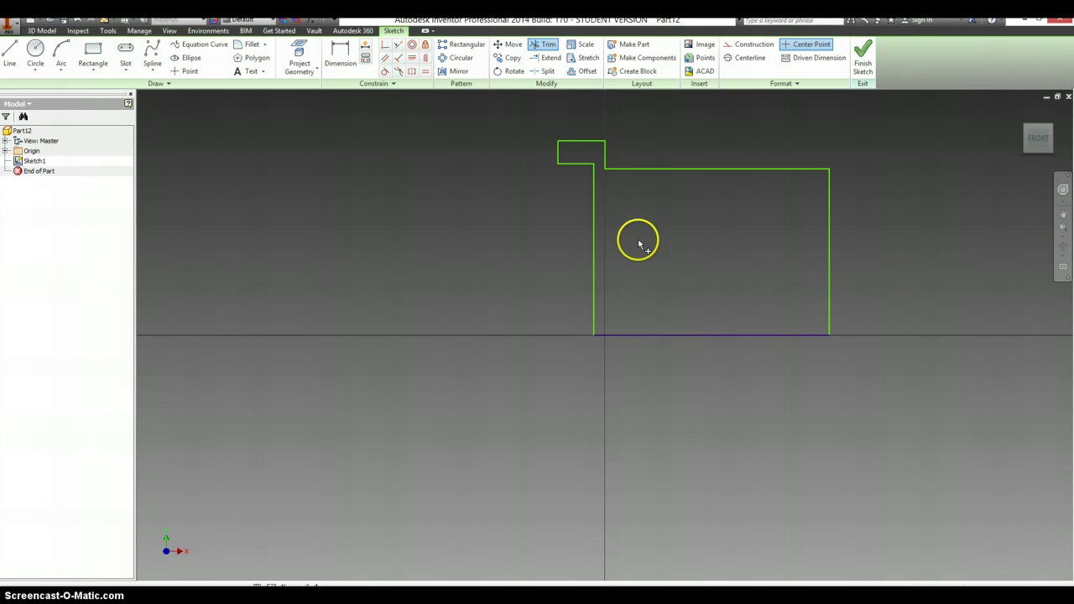
Dimension the overall width from the tab's left edge to the right edge as 1.313
key("alt+Tab")
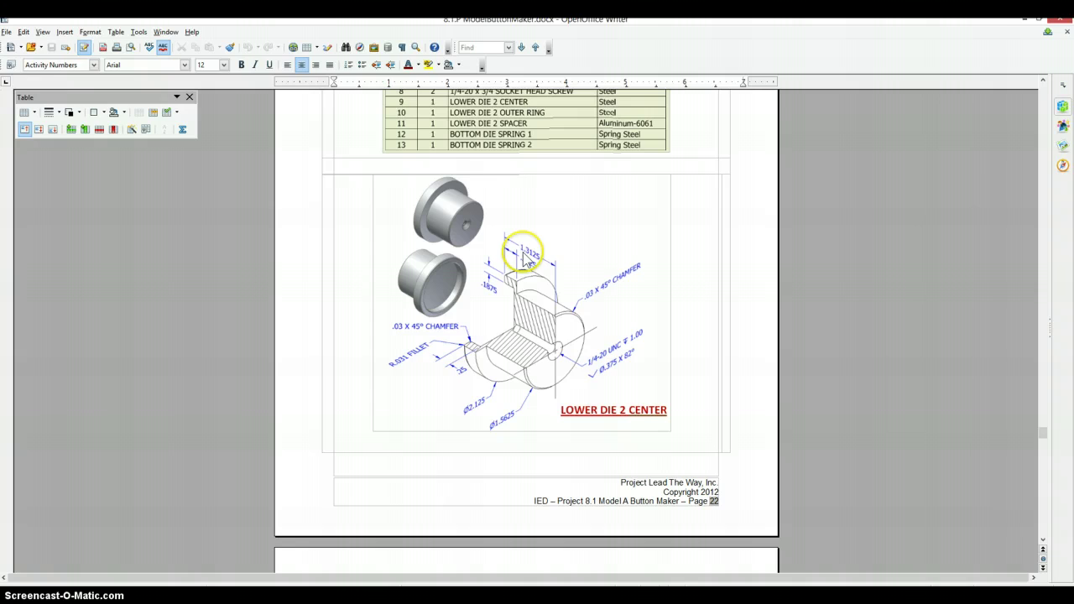
key("alt+Tab")
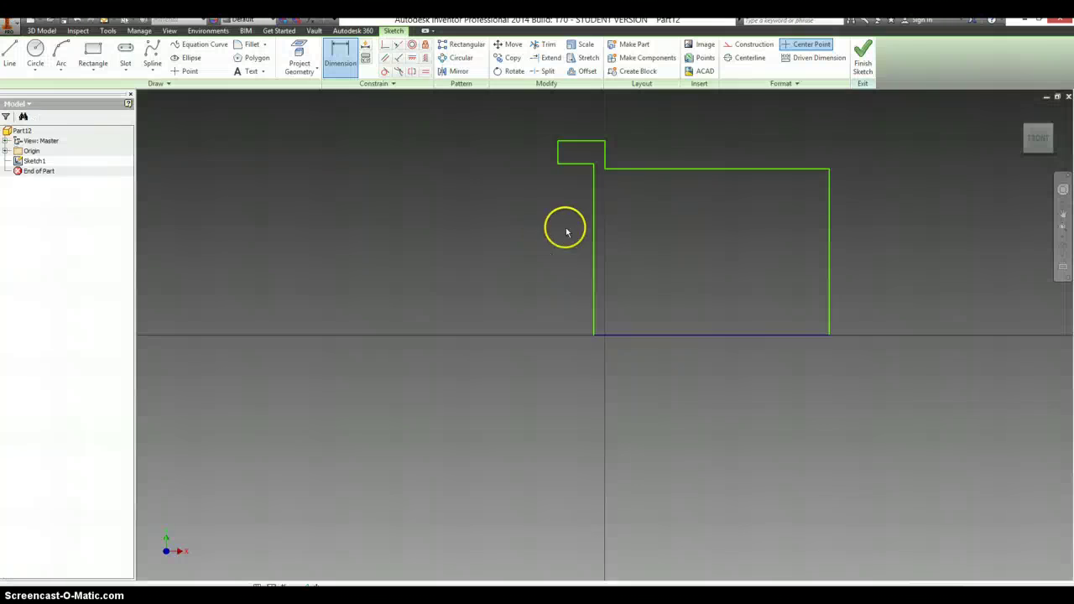
left_click(560, 156)
left_click(829, 224)
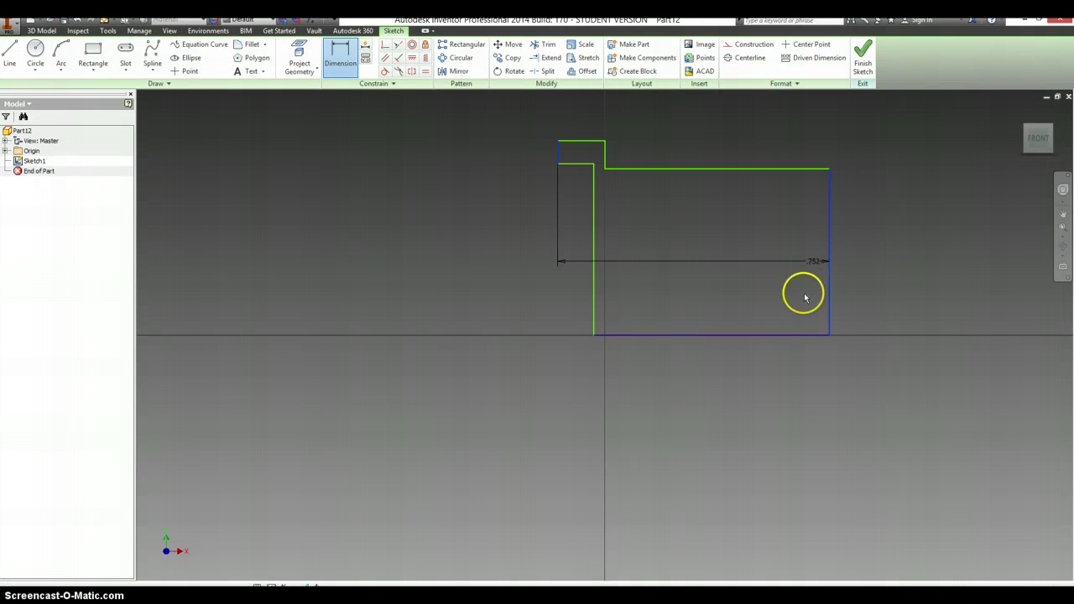
left_click(720, 439)
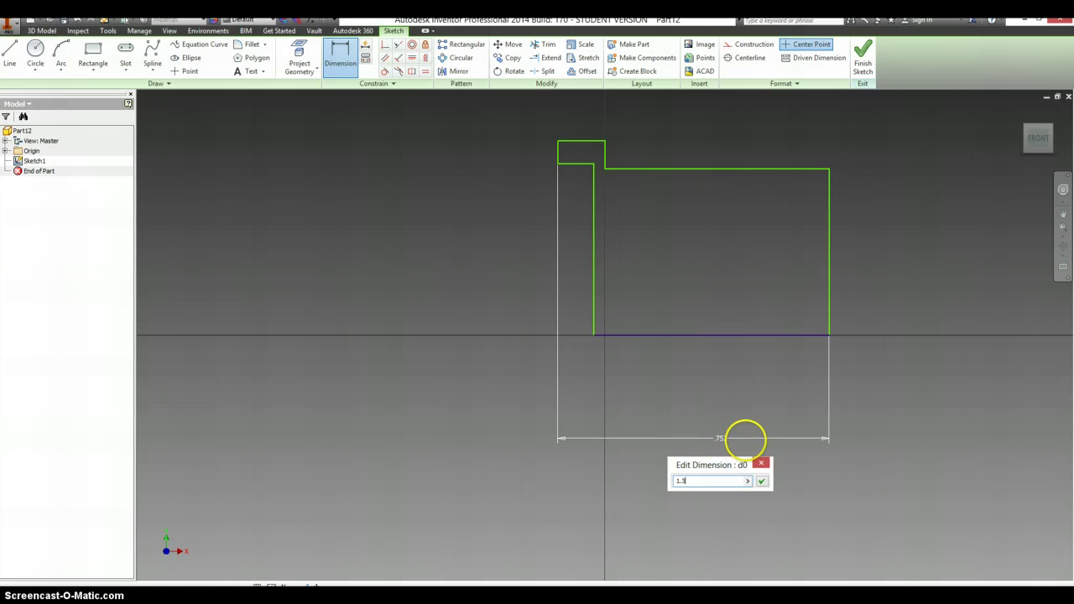
key("Return")
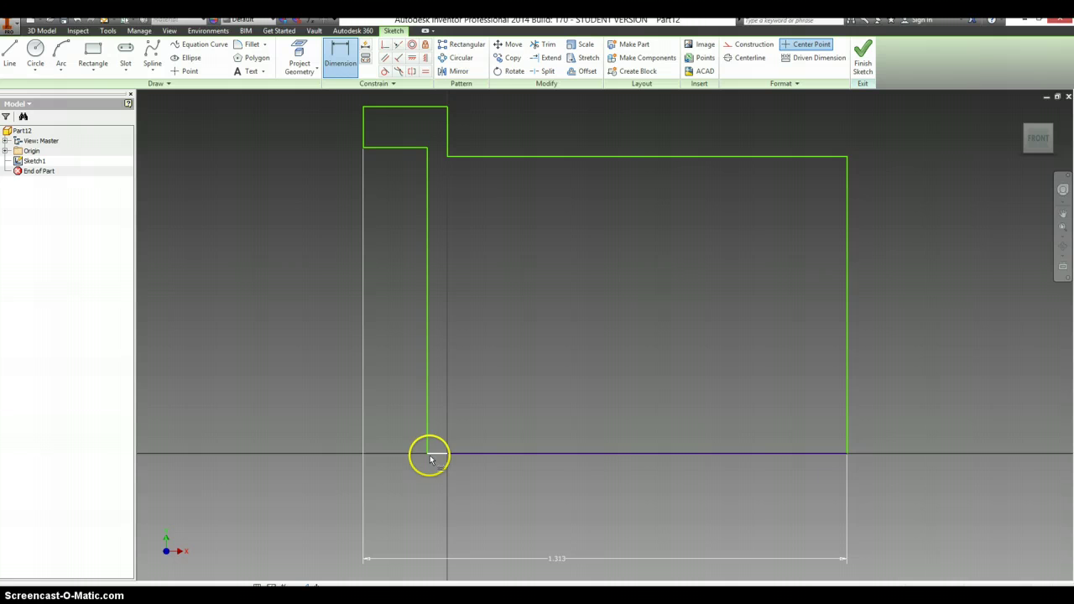
left_click(387, 48)
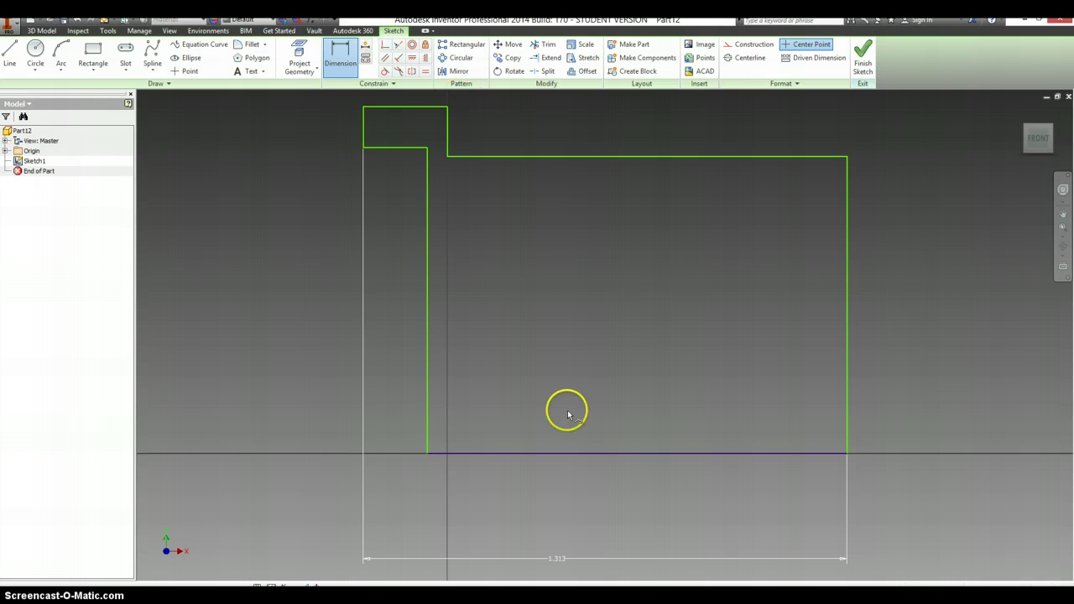
Dismiss the constraint error and delete the long and short bottom lines
left_click(447, 455)
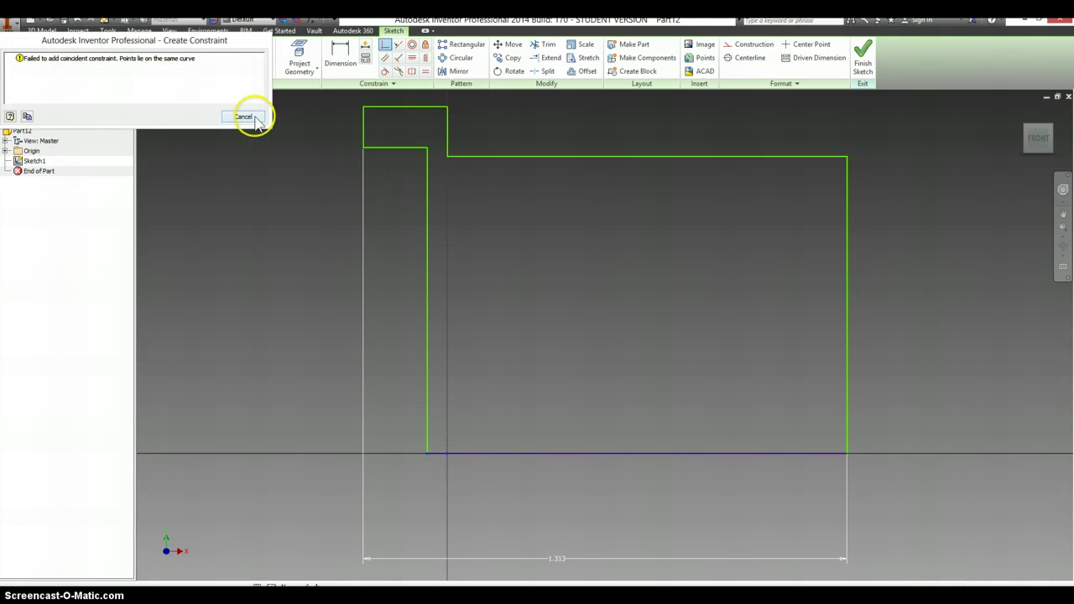
left_click(244, 116)
left_click(472, 454)
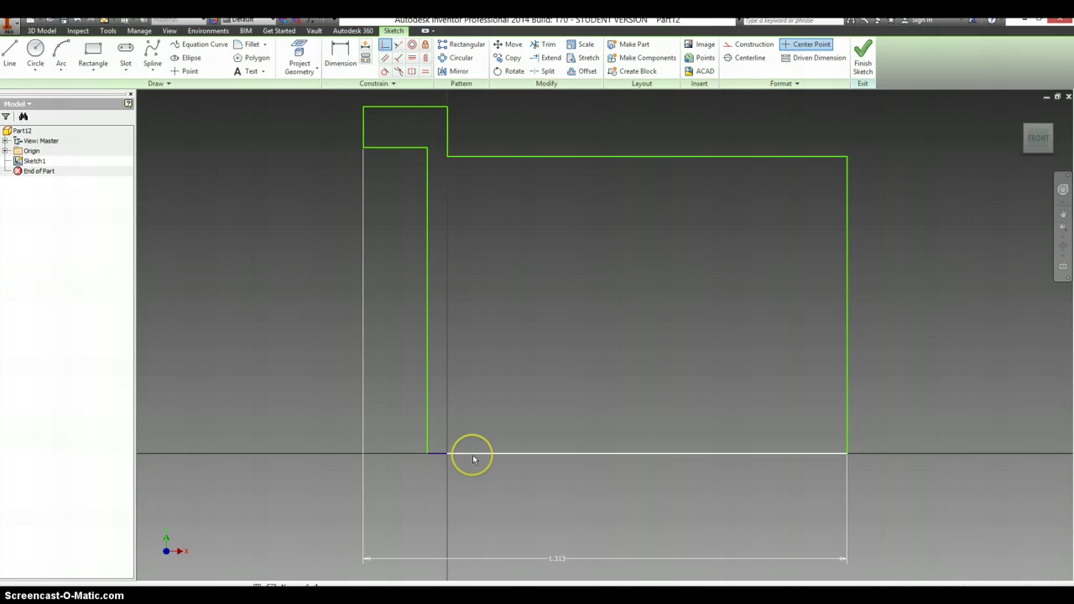
key("Delete")
left_click_drag(472, 455, 442, 460)
left_click(443, 460)
key("Delete")
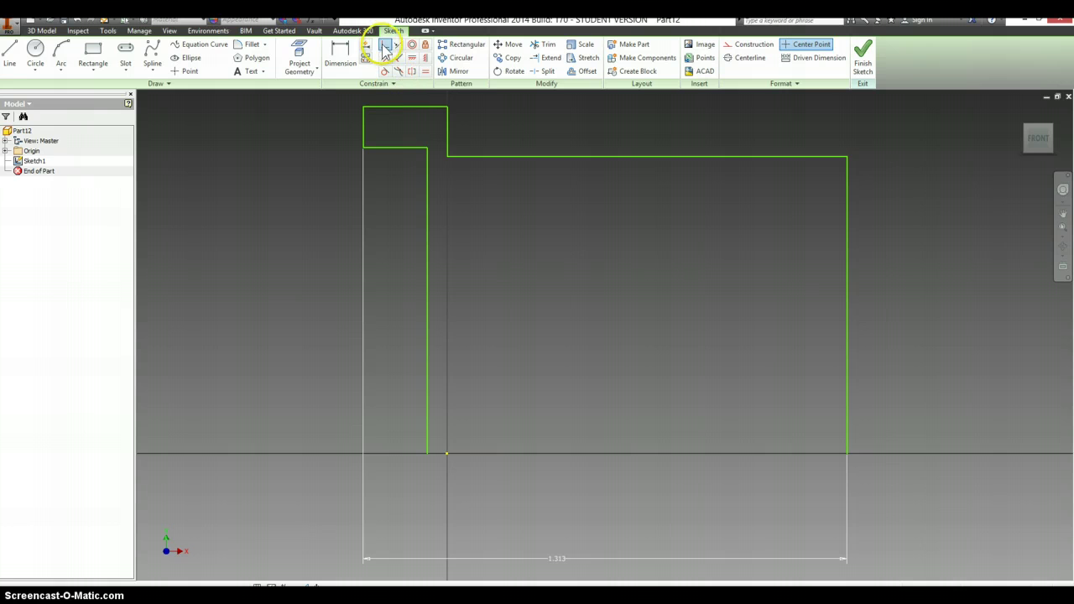
Make the inner vertical line collinear with the vertical axis and redraw the bottom edge to close the profile
left_click(440, 416)
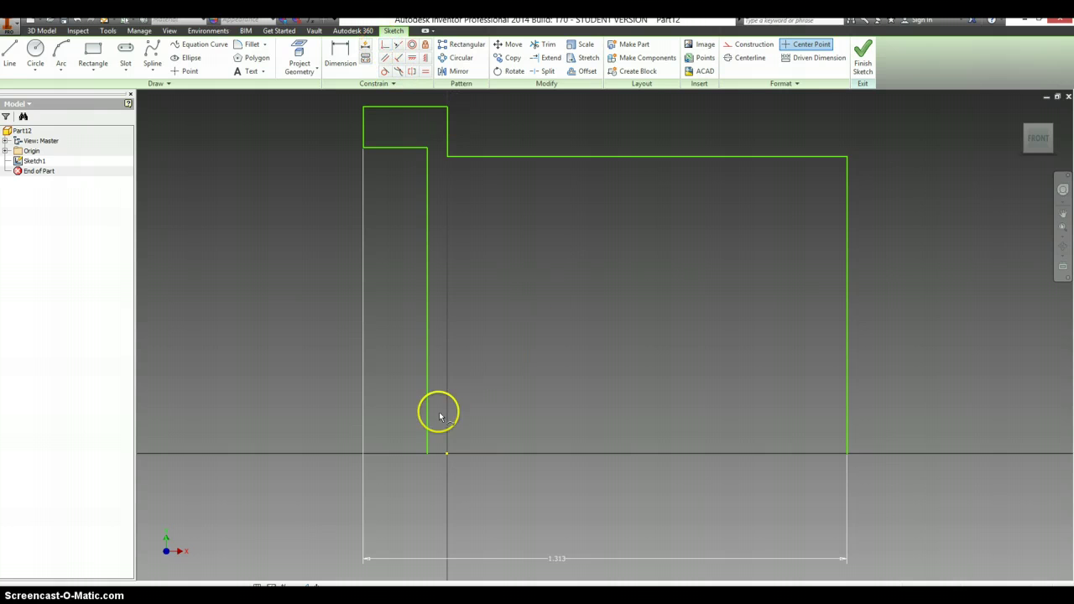
left_click(447, 457)
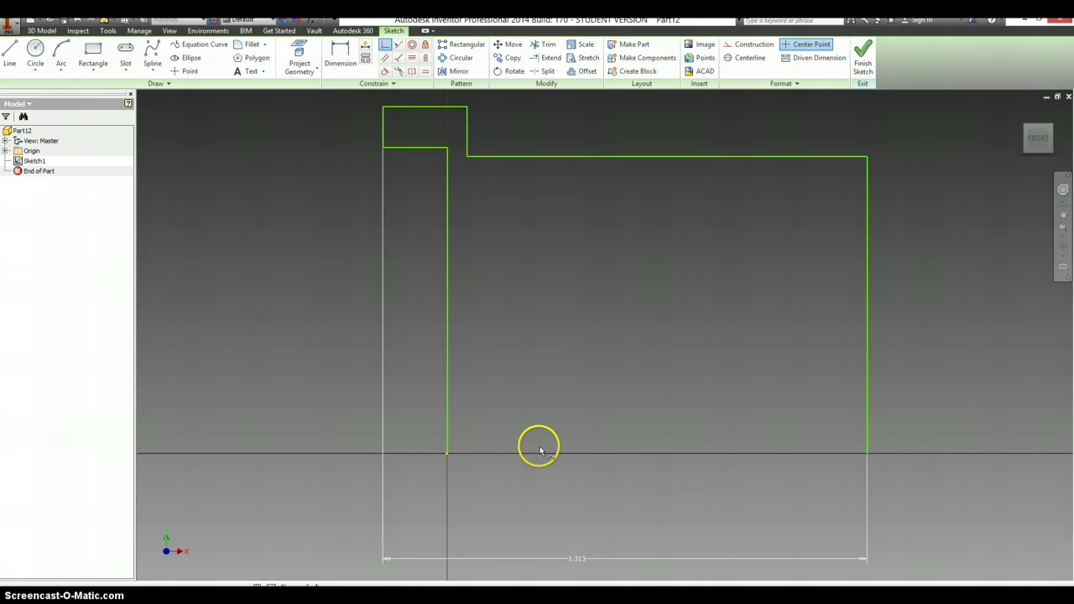
key("l")
left_click(447, 454)
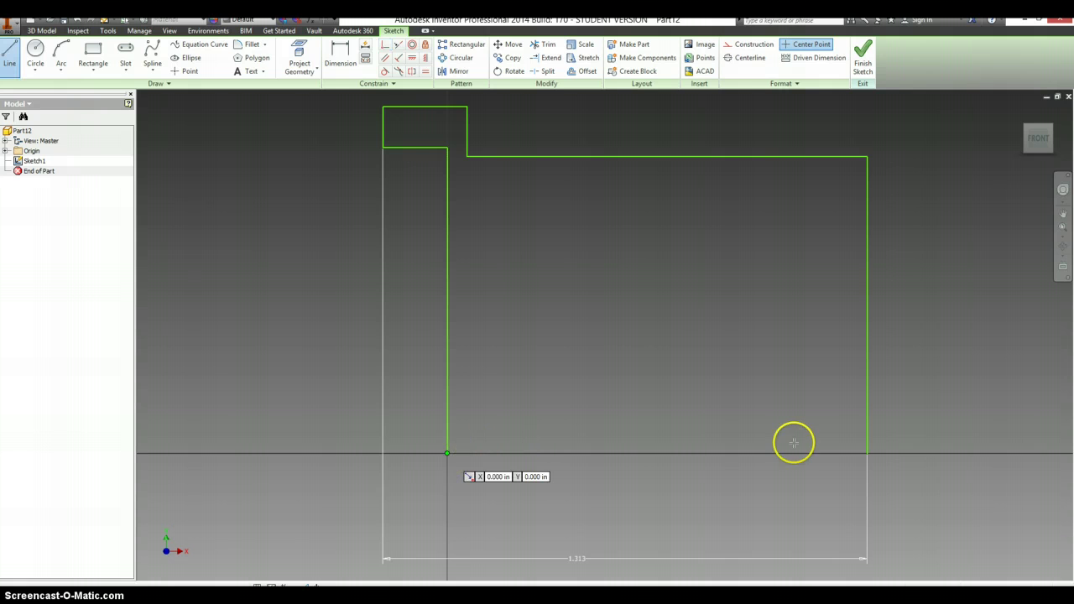
left_click(867, 454)
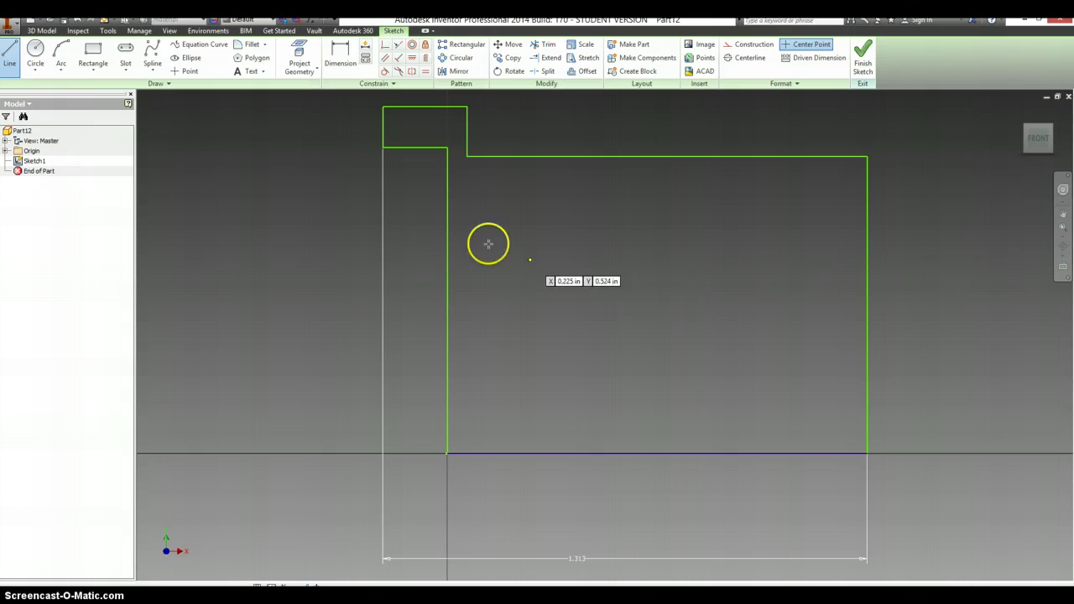
key("alt+Tab")
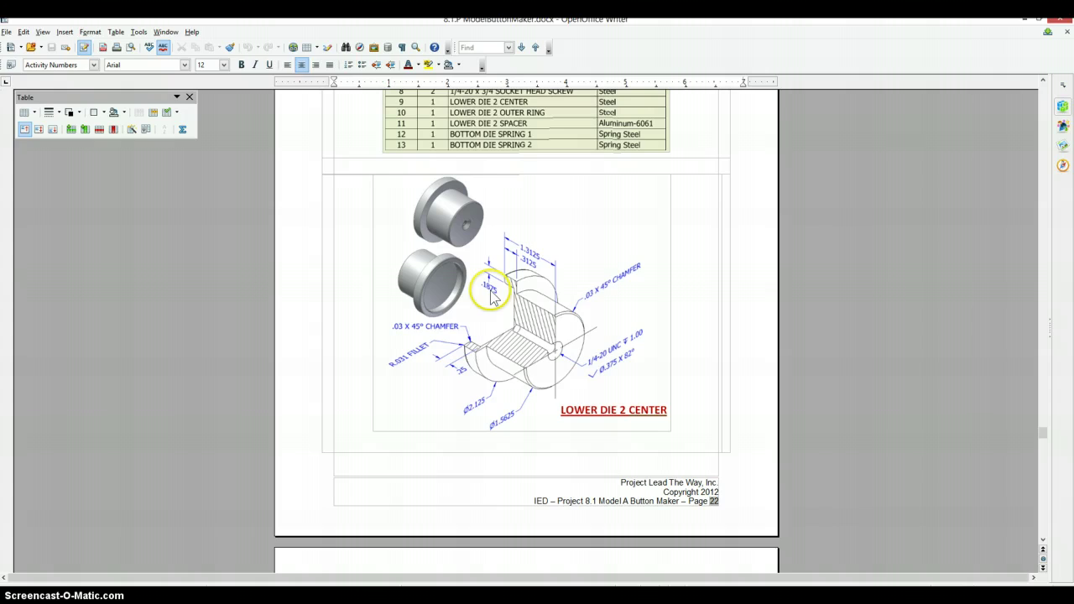
key("alt+Tab")
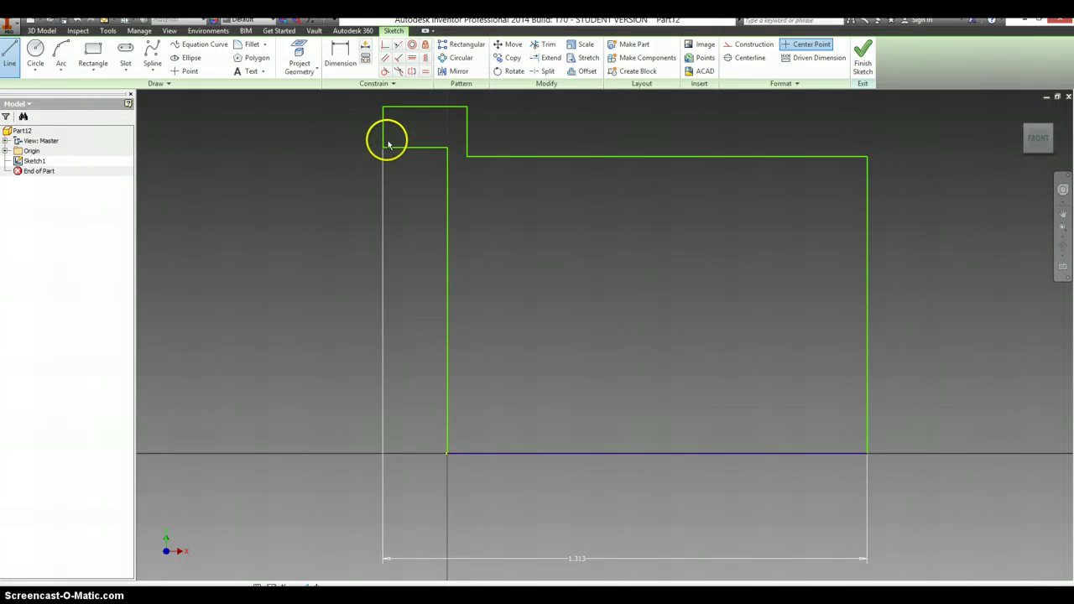
Dimension the small tab's left vertical line to a height of .1875
key("d")
left_click(383, 134)
left_click(356, 149)
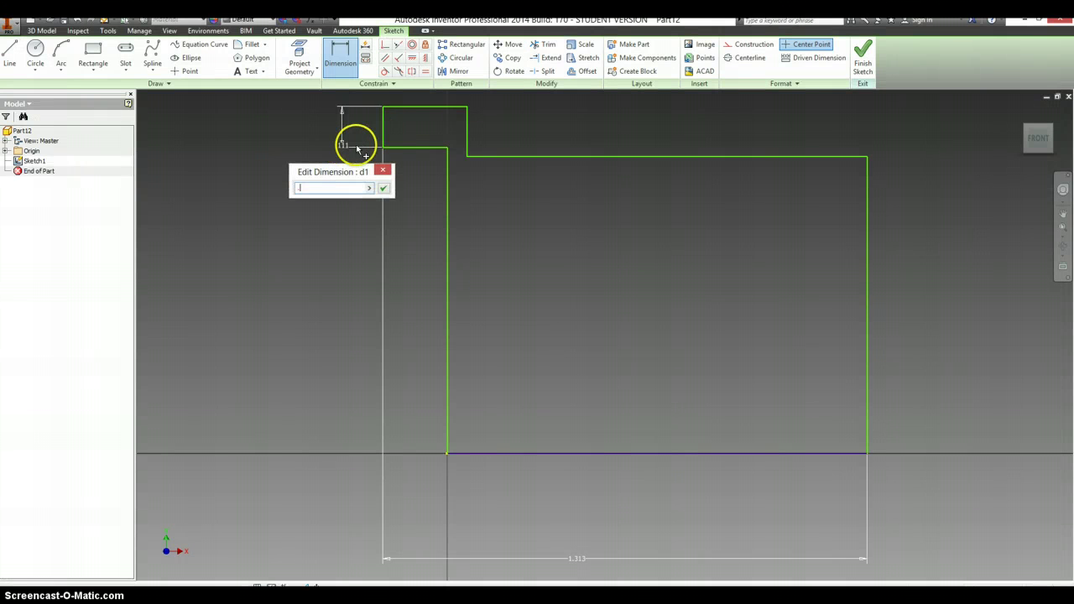
type(".1875")
key("Return")
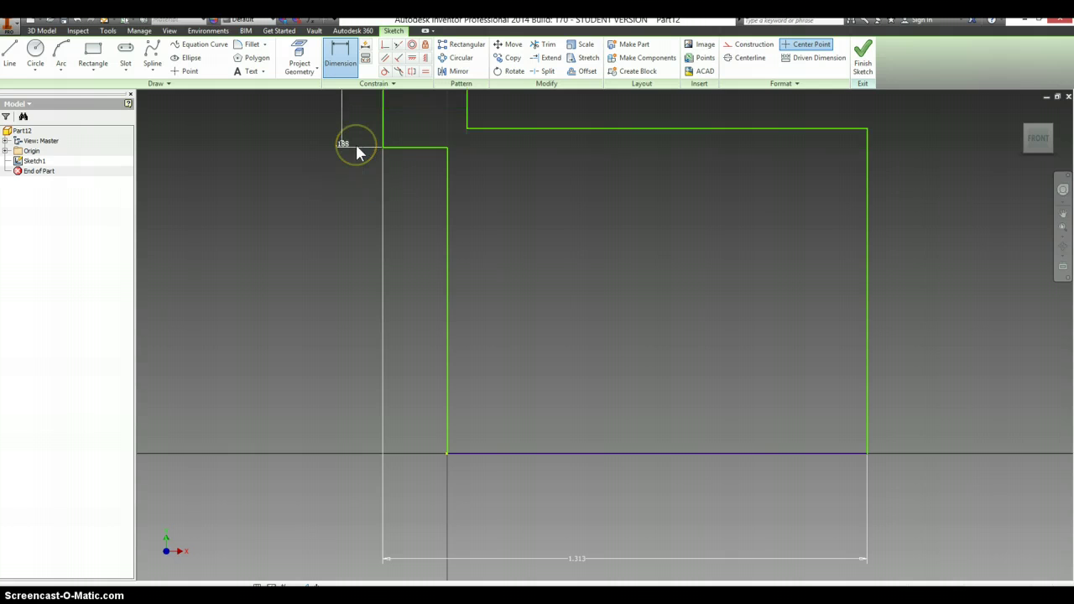
key("alt+Tab")
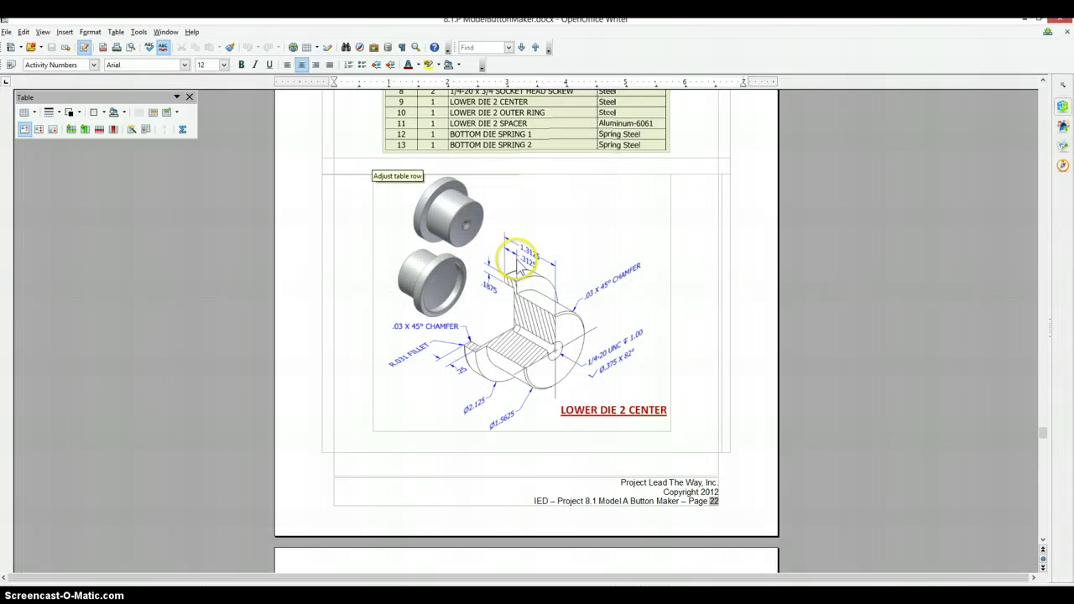
key("alt+Tab")
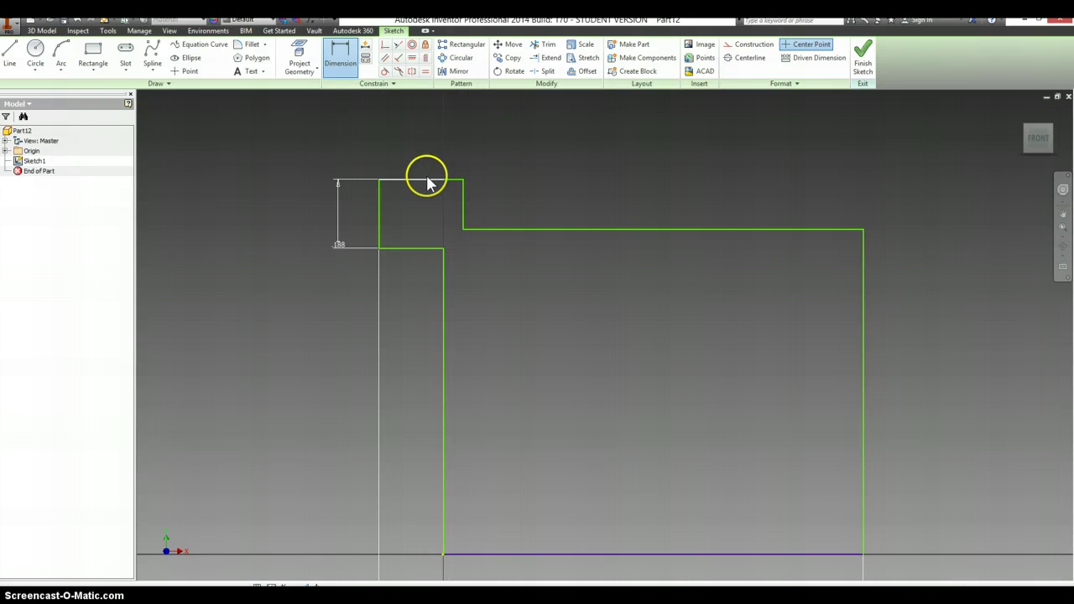
Dimension the top step's width between its vertical edges to .3125
left_click(425, 178)
left_click(338, 56)
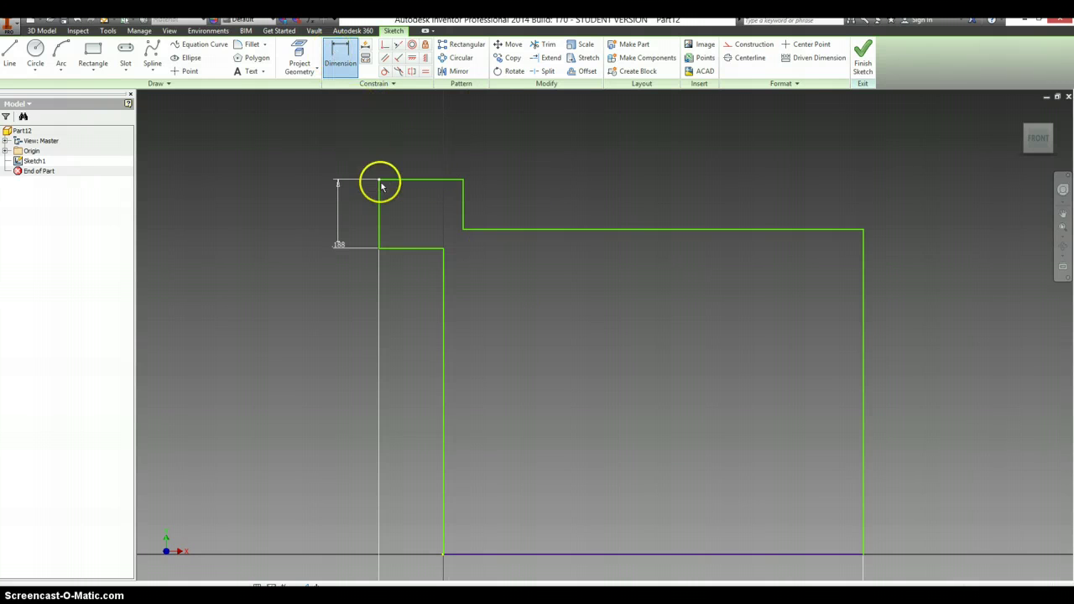
left_click(380, 193)
left_click(462, 204)
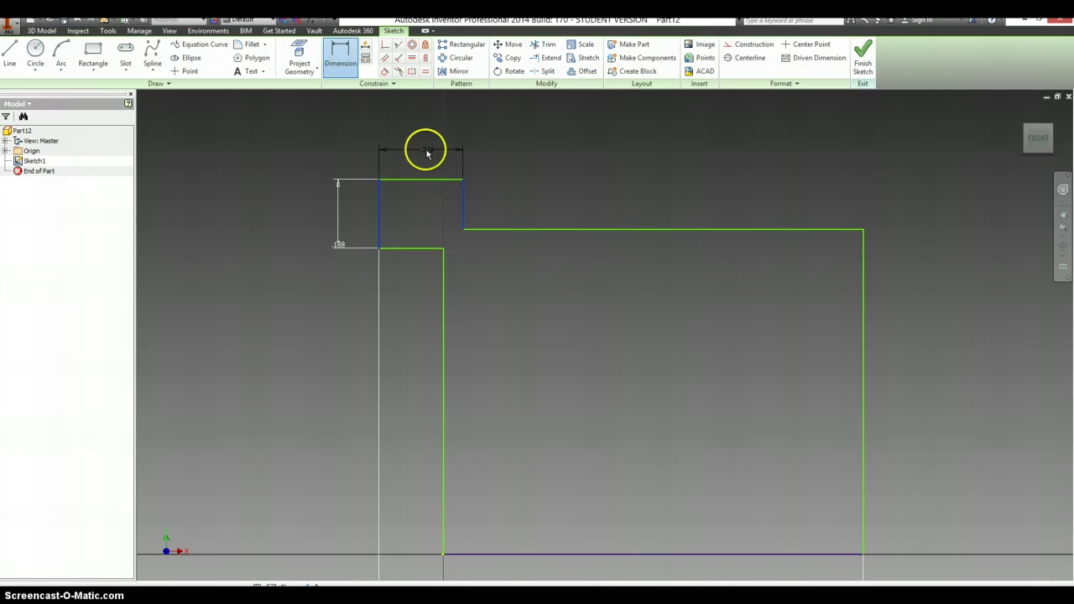
left_click(426, 153)
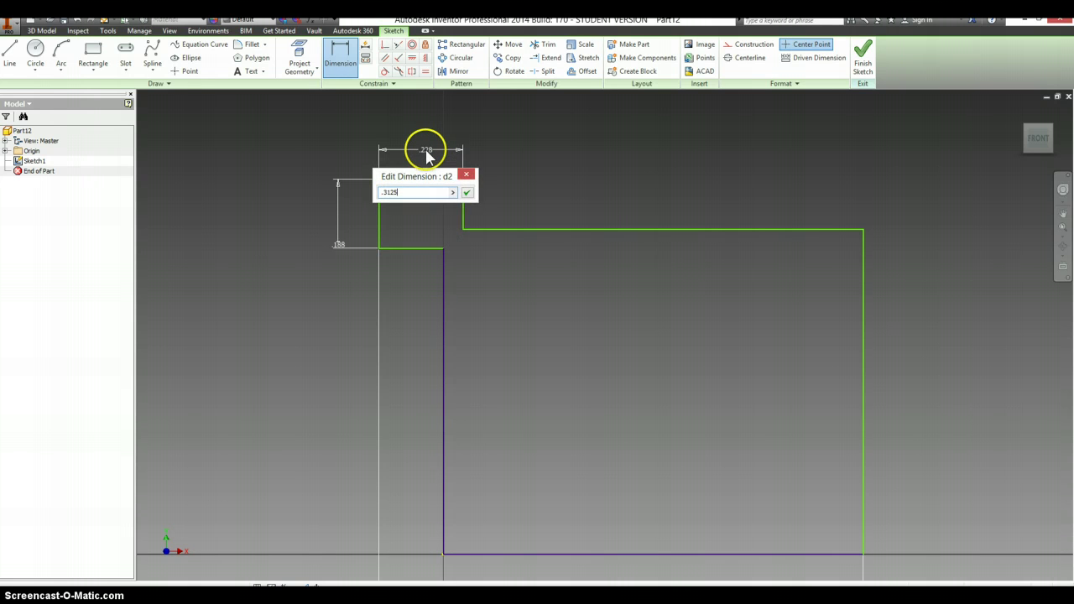
type(".3125")
key("Return")
key("alt+Tab")
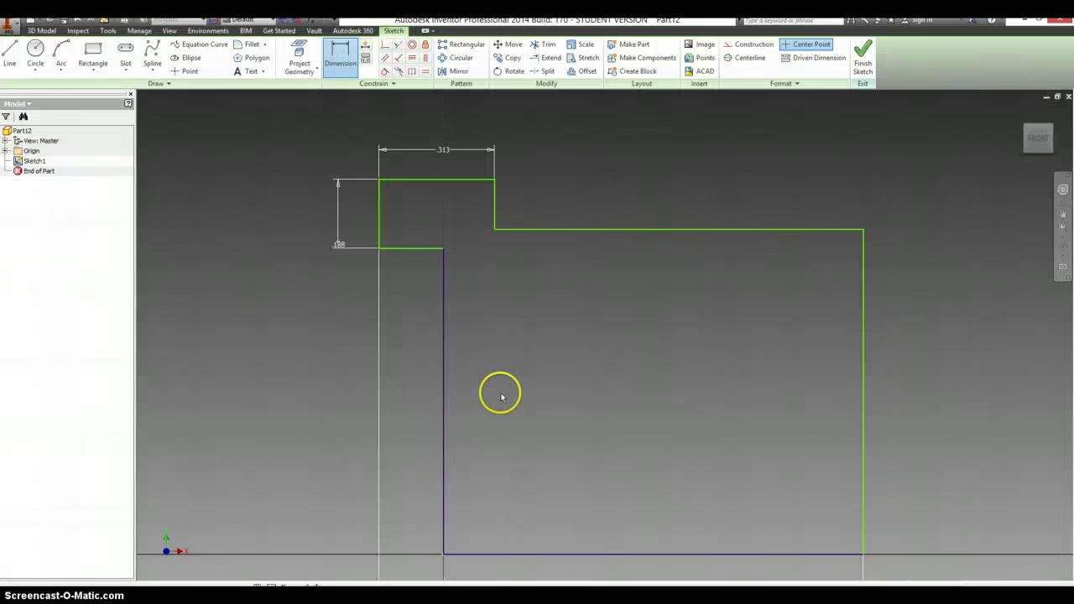
Add an overall height dimension between the bottom and top lines
left_click(496, 554)
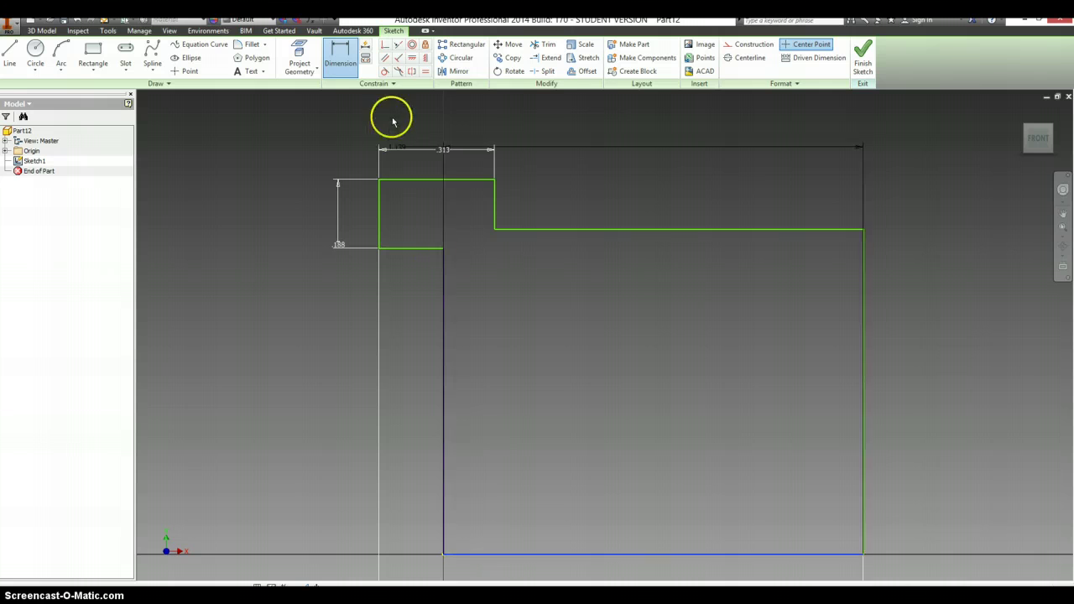
left_click(387, 188)
left_click(259, 293)
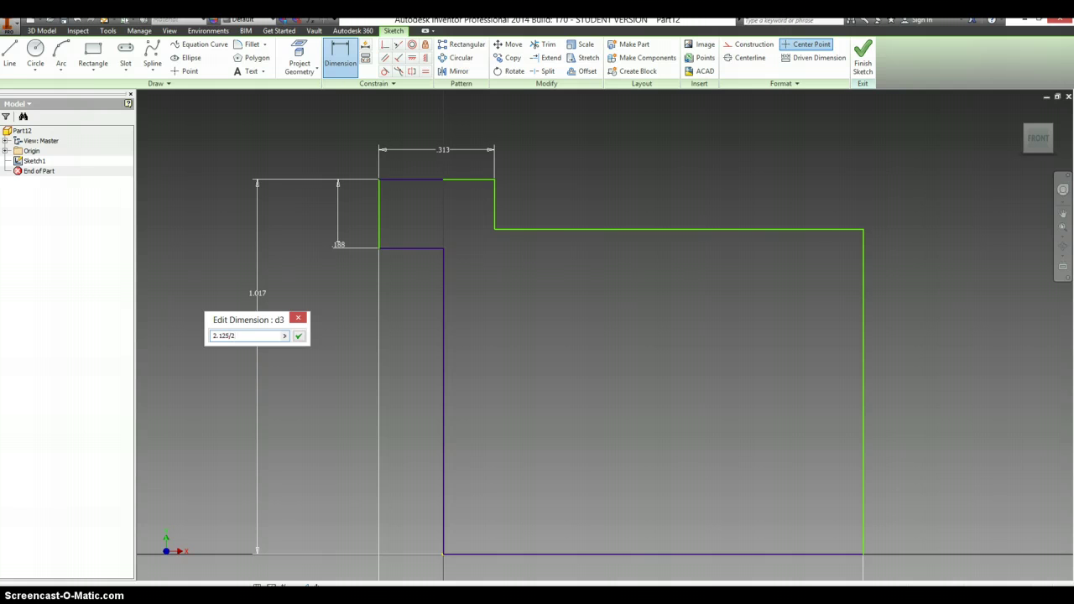
key("Return")
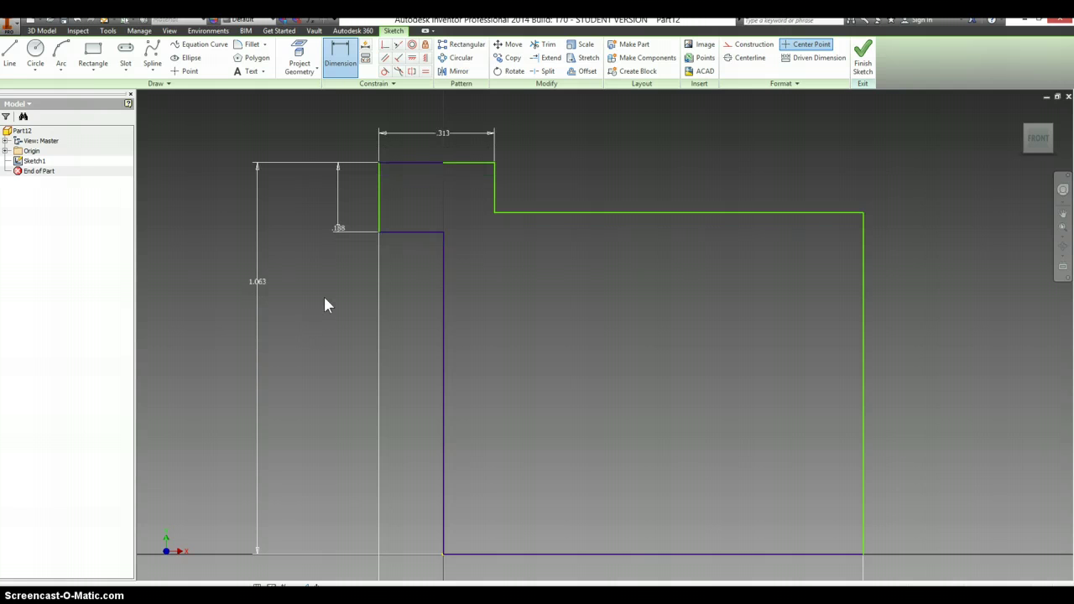
Set the right-side height from the bottom line to the upper right line to 1.5625/2
left_click(677, 556)
left_click(760, 214)
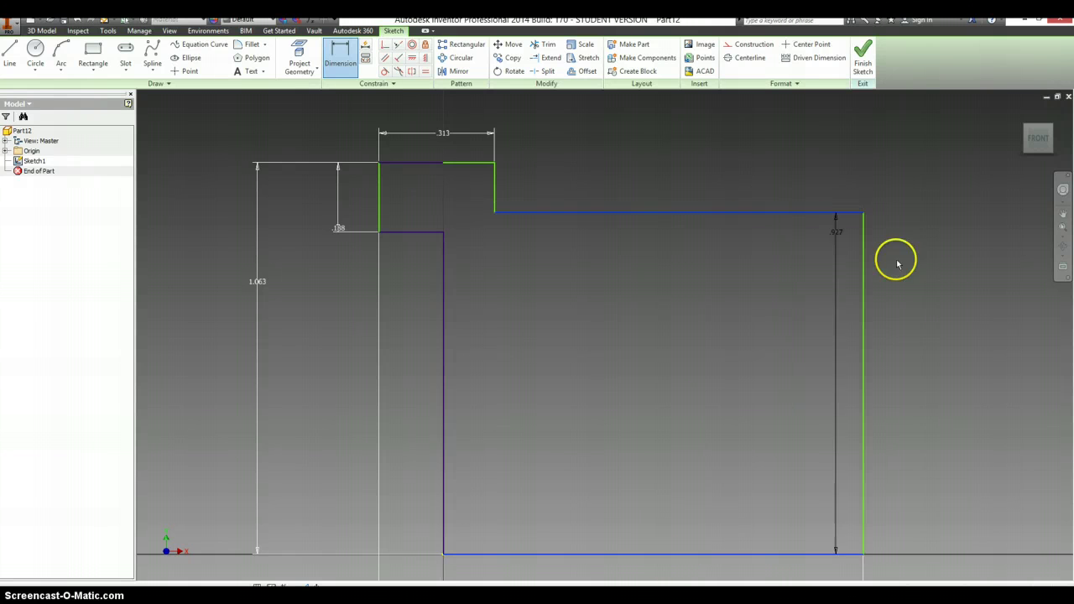
left_click(936, 331)
key("alt+Tab")
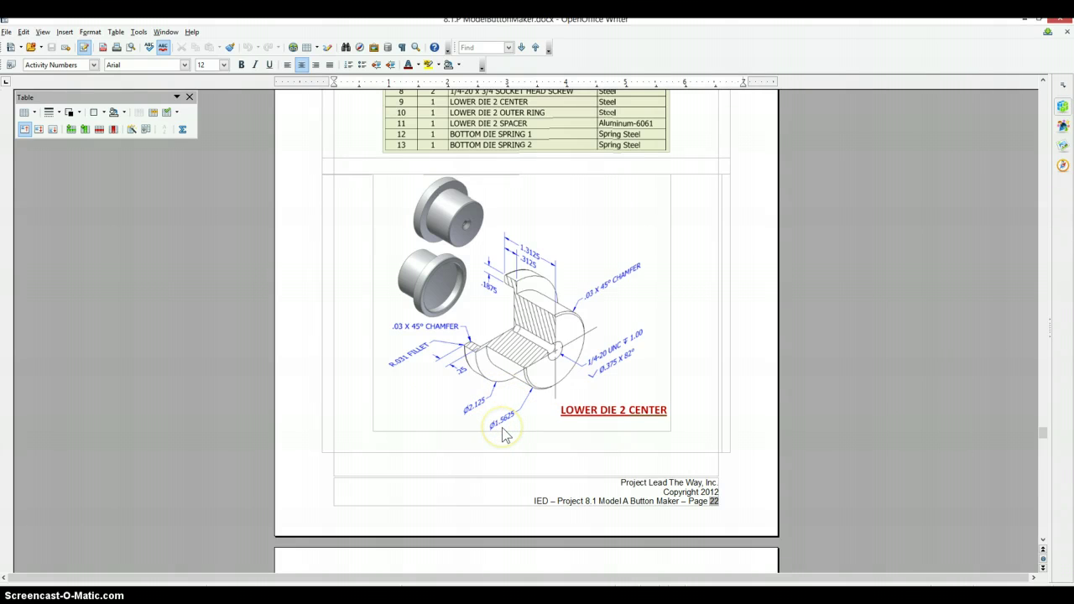
key("alt+Tab")
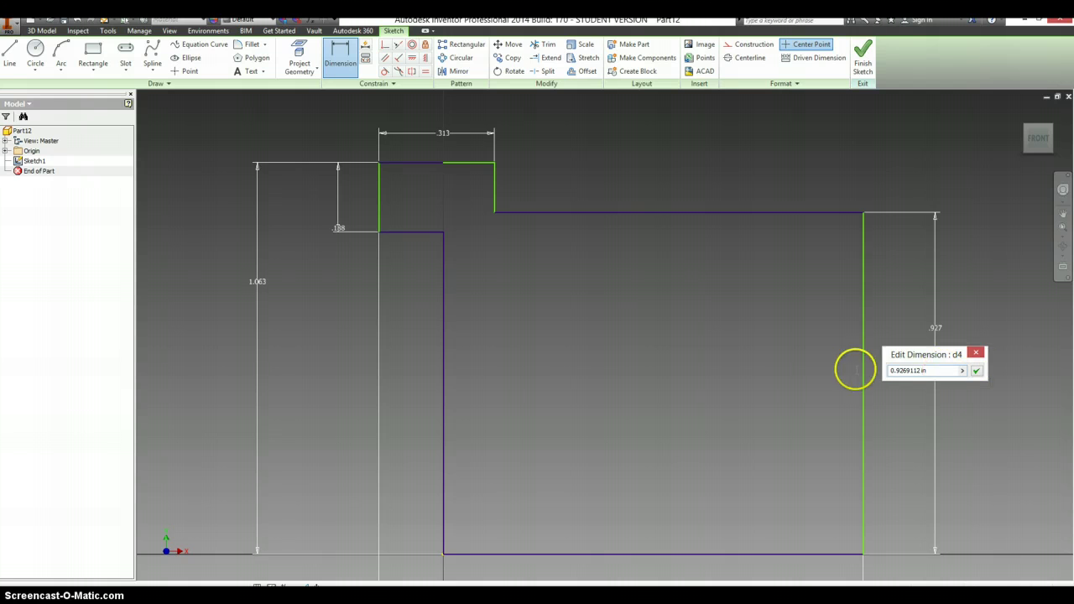
key("ctrl+a")
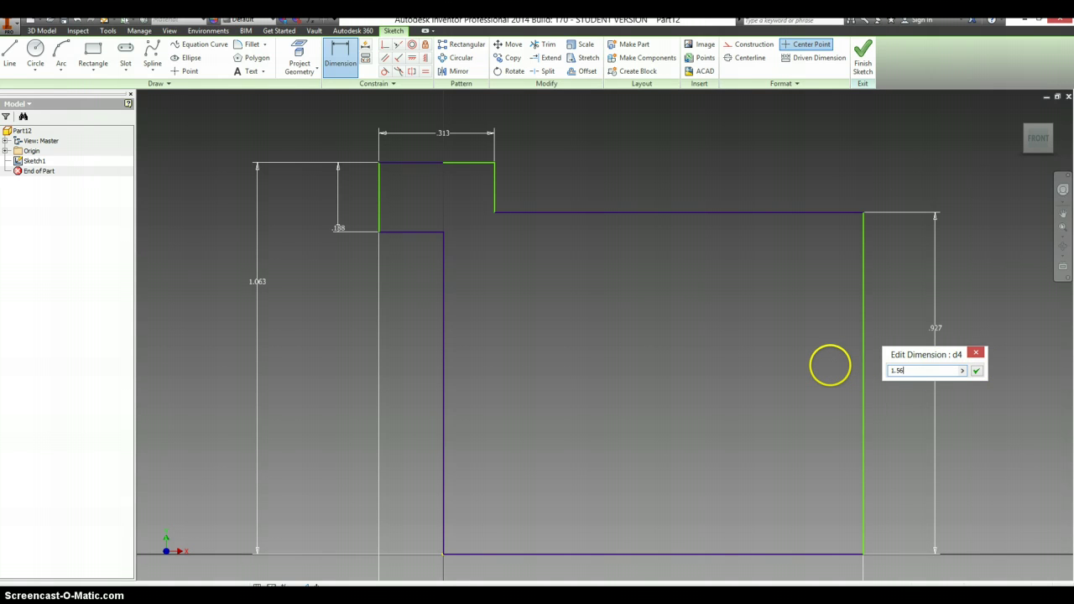
type("1.5625/2")
key("Return")
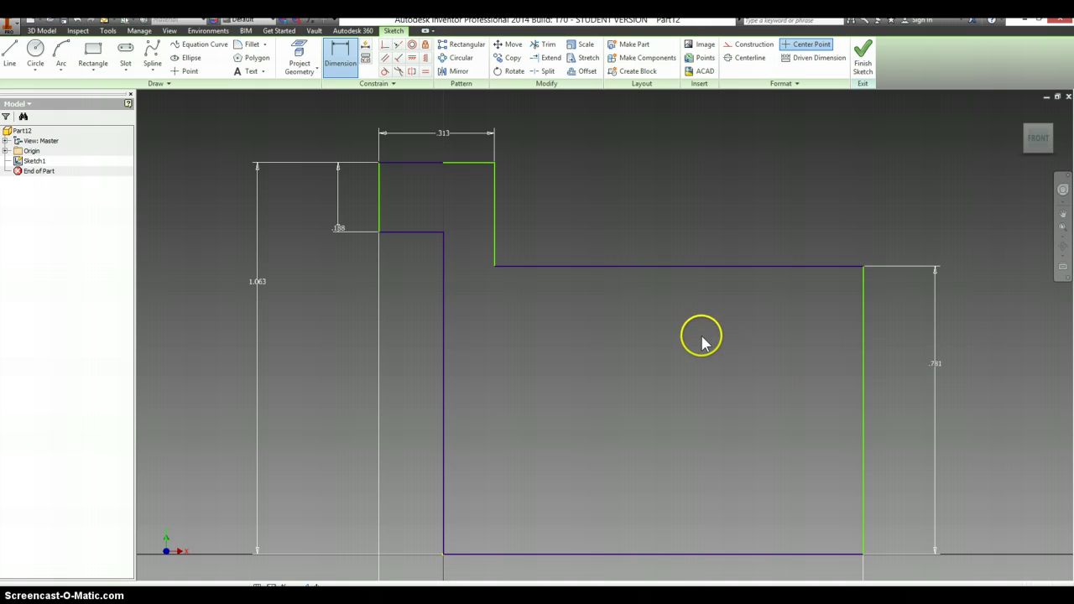
Set the gap between the short vertical line and the axis line to .250
key("alt+Tab")
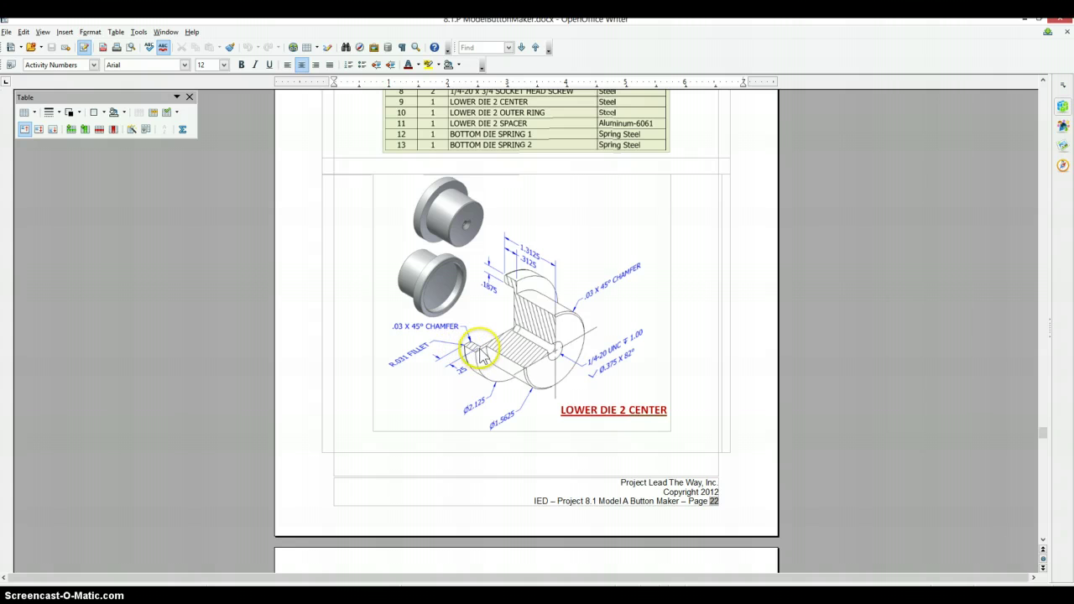
scroll(483, 357, "down", 1)
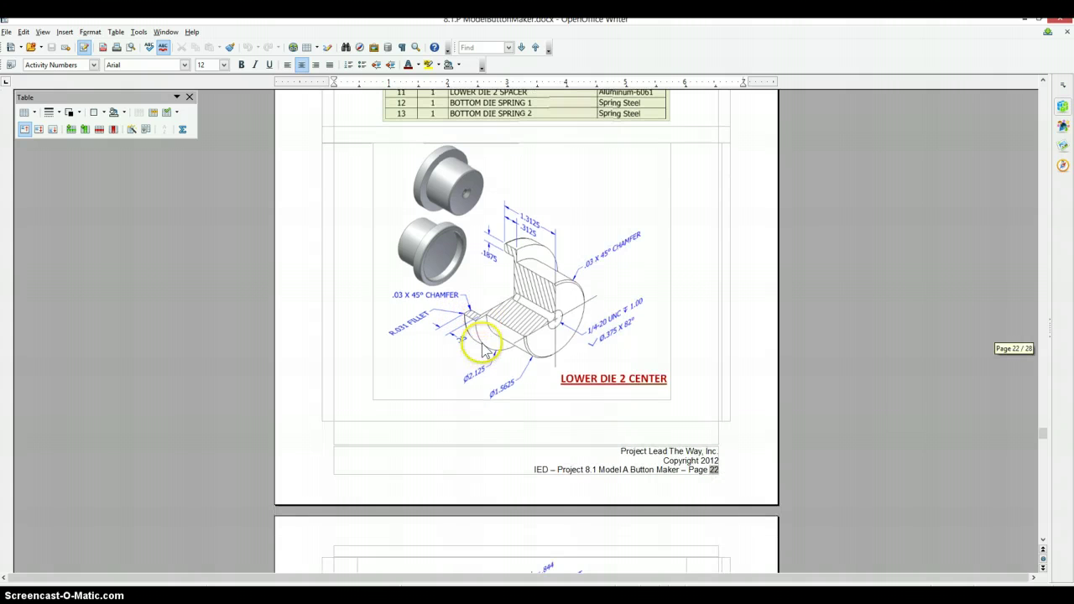
scroll(480, 345, "up", 1)
key("alt+Tab")
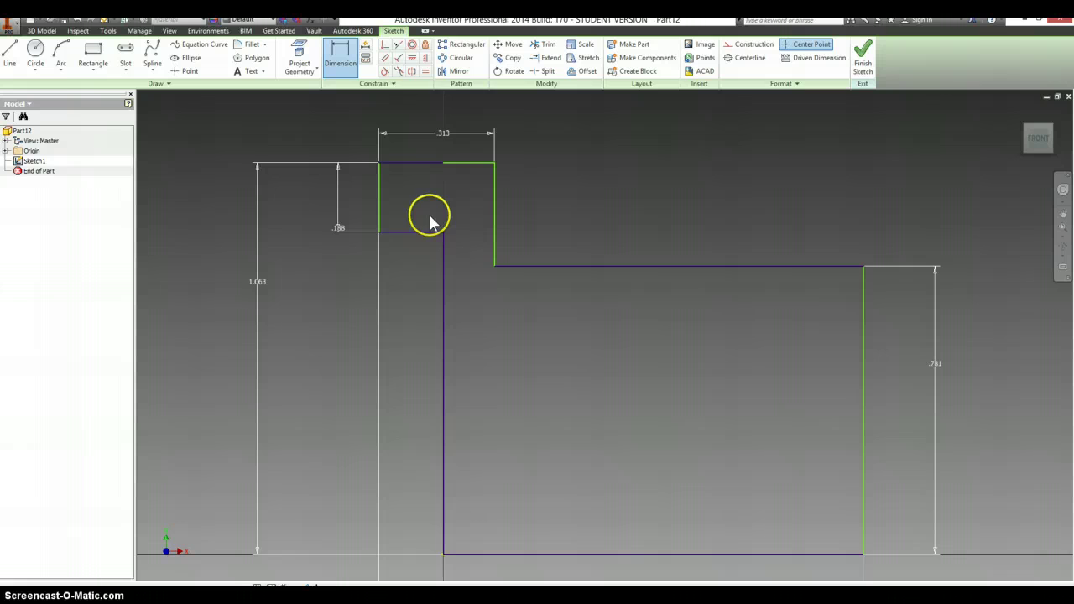
left_click(380, 216)
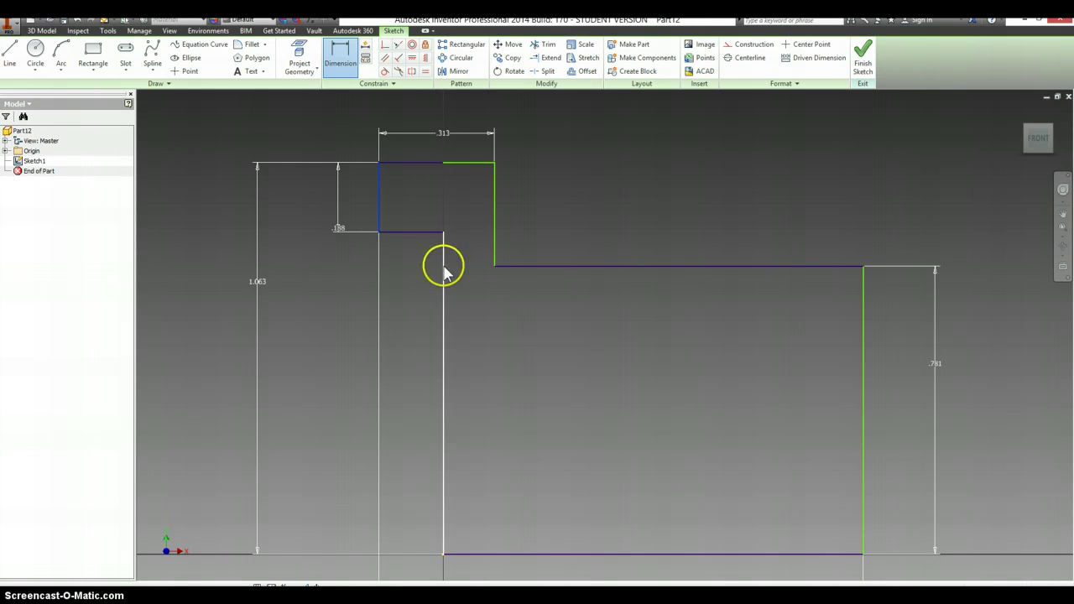
left_click(443, 271)
left_click(415, 294)
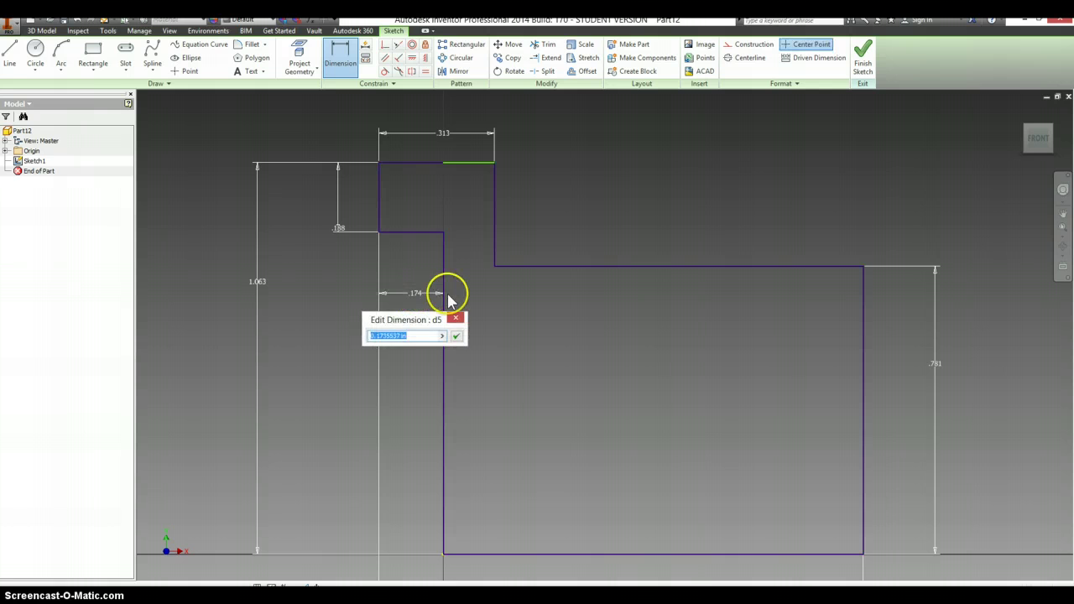
type(".25")
key("Return")
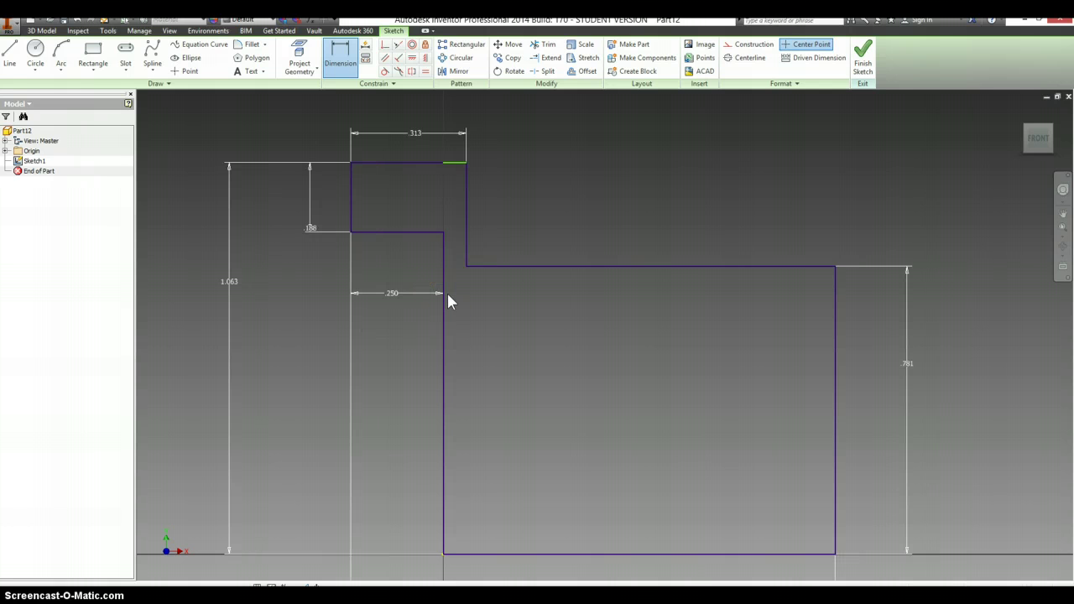
left_click(476, 318)
Revolve the profile around its bottom edge into a solid
key("r")
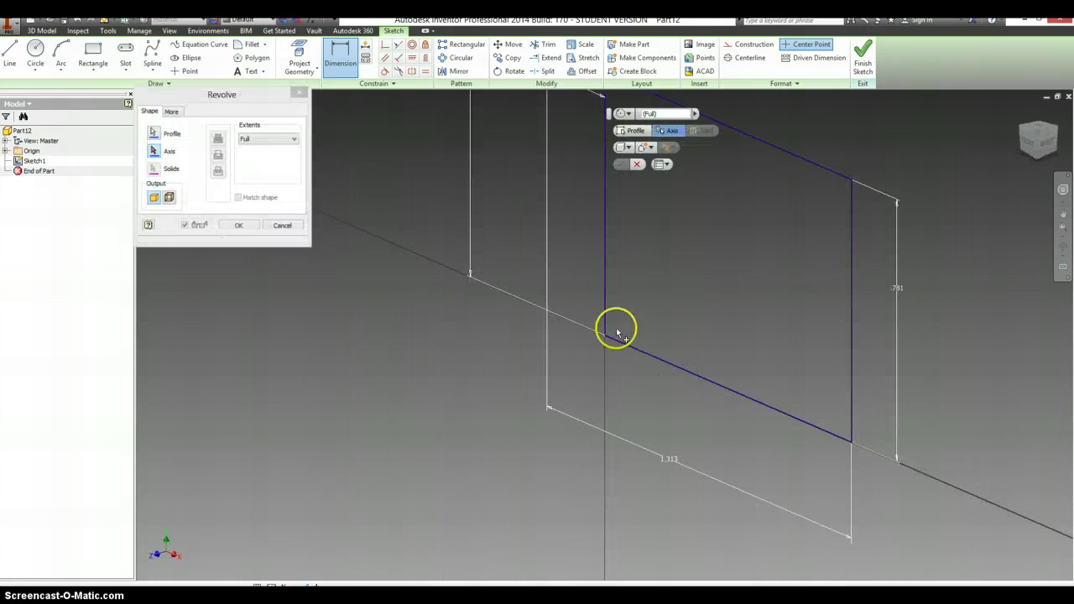
left_click(639, 353)
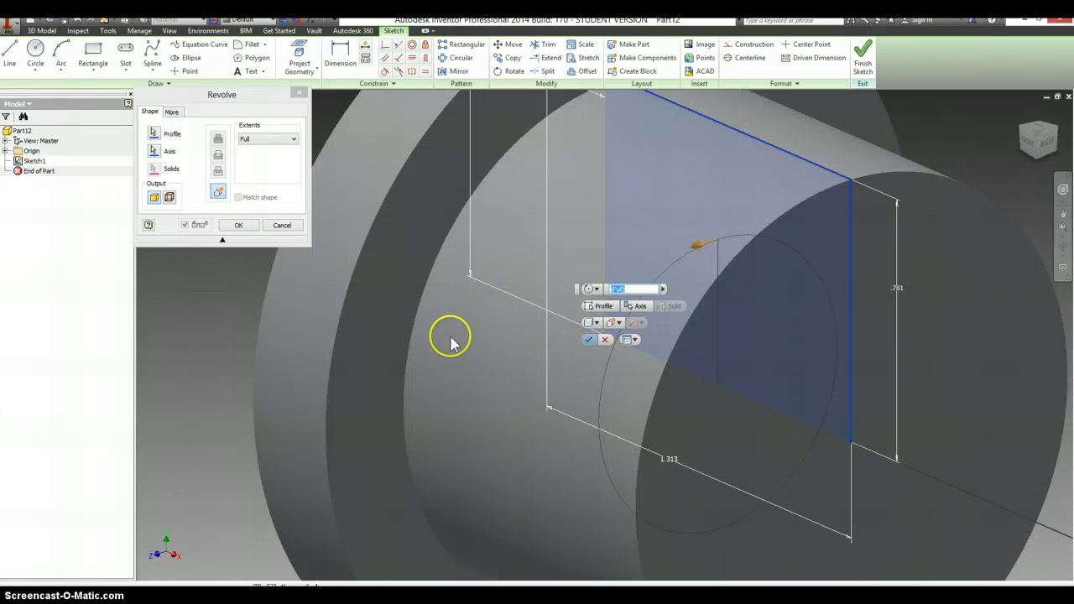
left_click(240, 225)
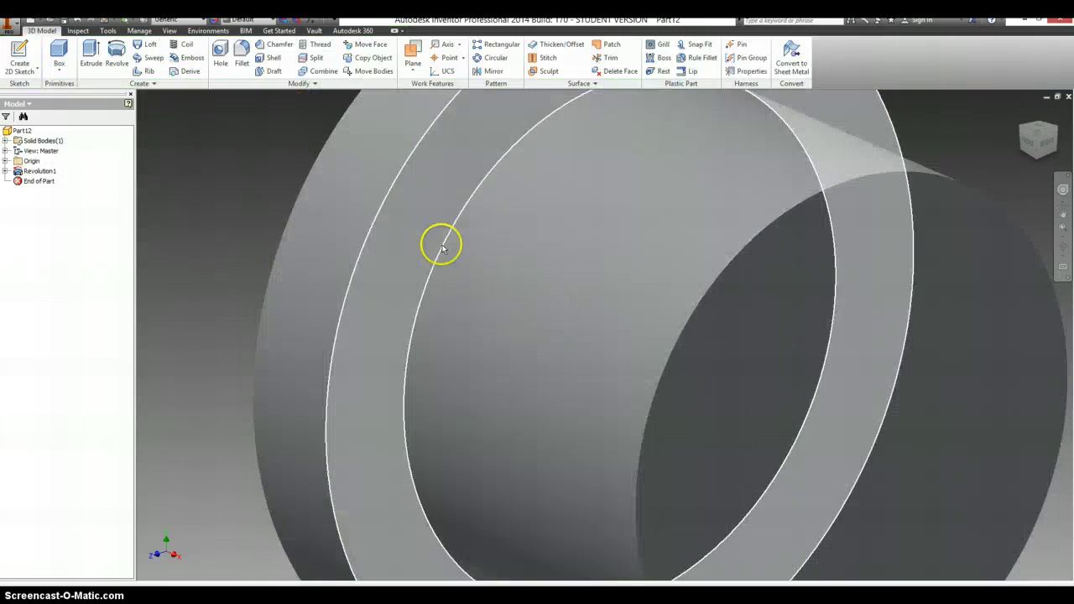
Create and finish a new sketch on the small end face
scroll(311, 221, "up", 3)
scroll(629, 359, "up", 1)
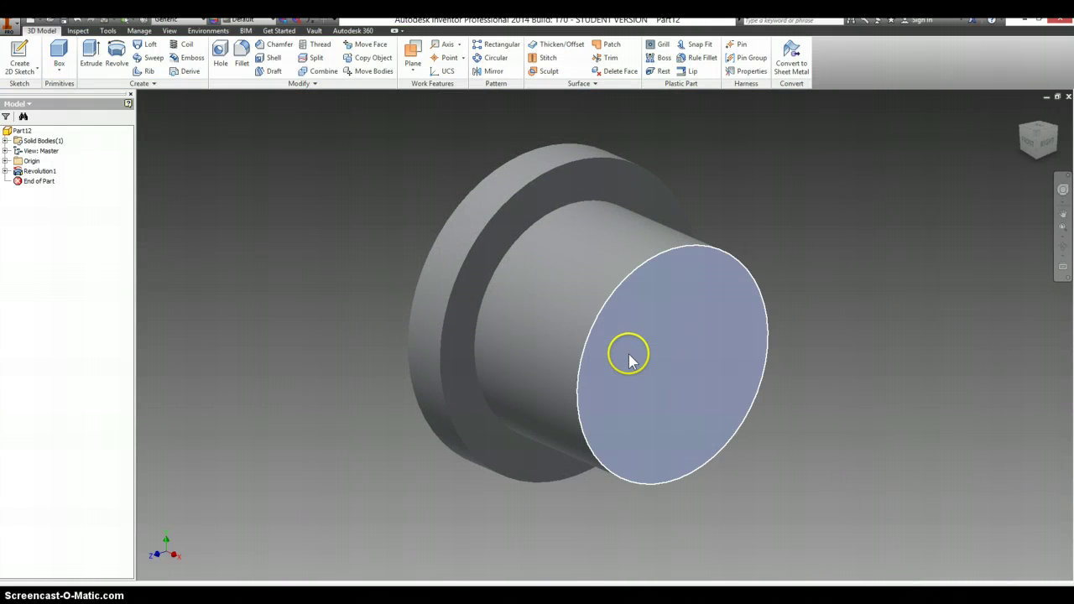
right_click(629, 358)
left_click(636, 389)
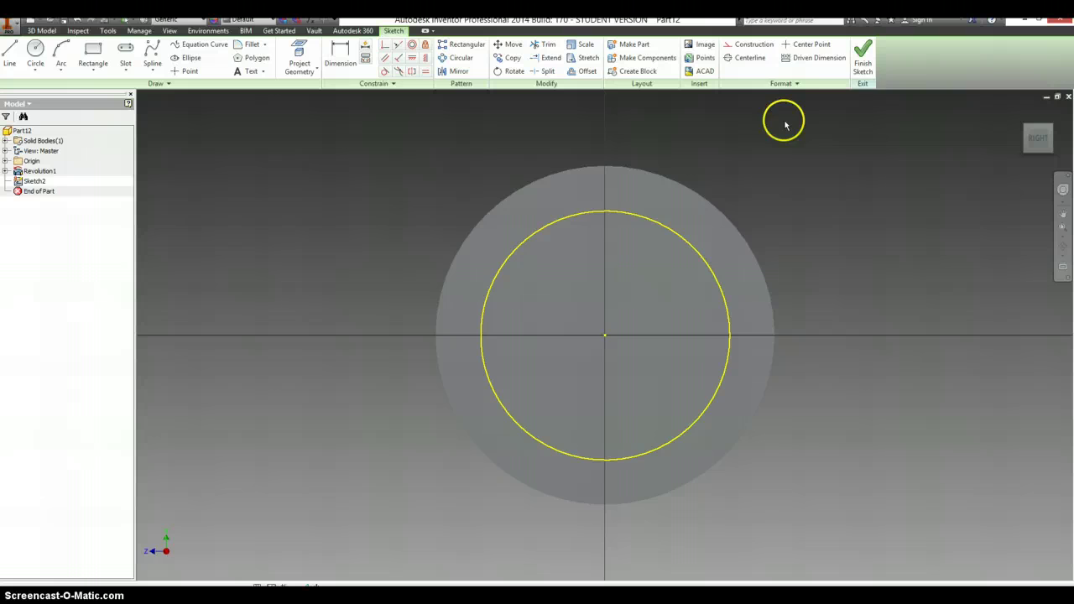
left_click(862, 57)
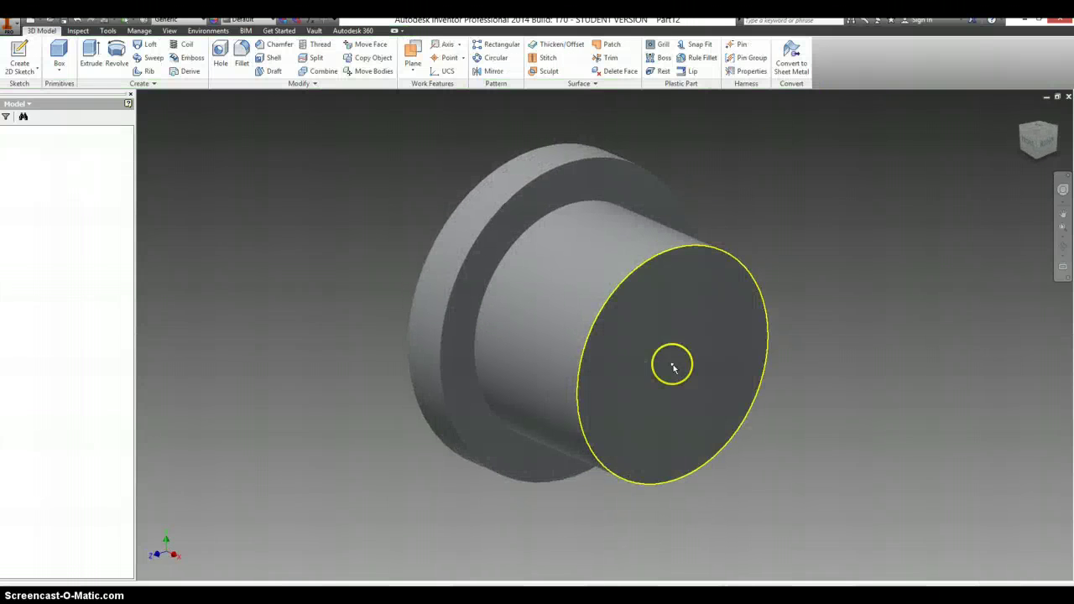
Place a countersunk hole at the centre of the small end face
left_click(722, 357)
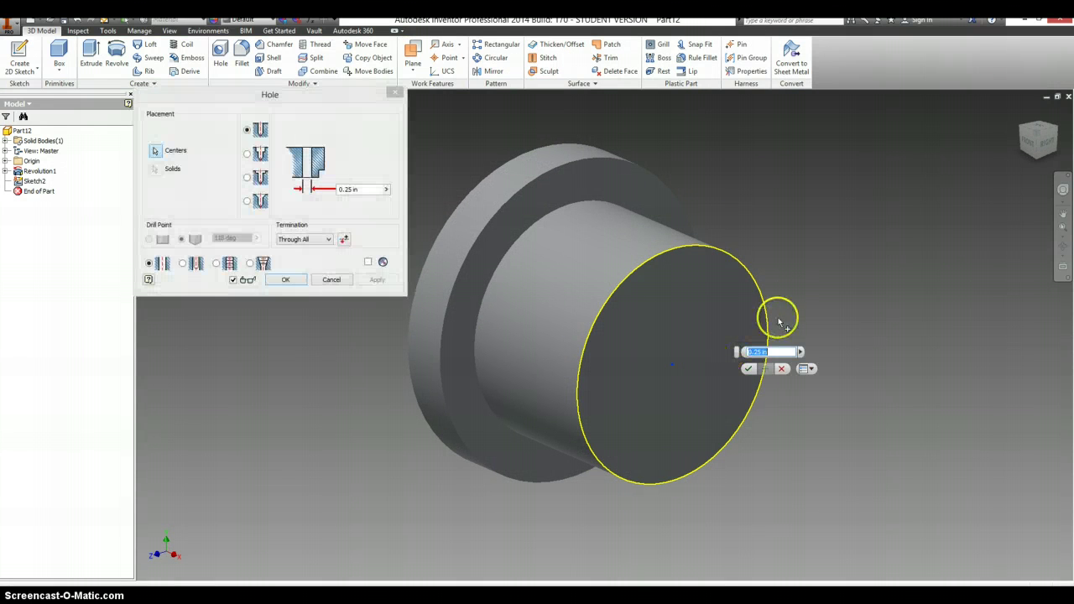
key("alt+Tab")
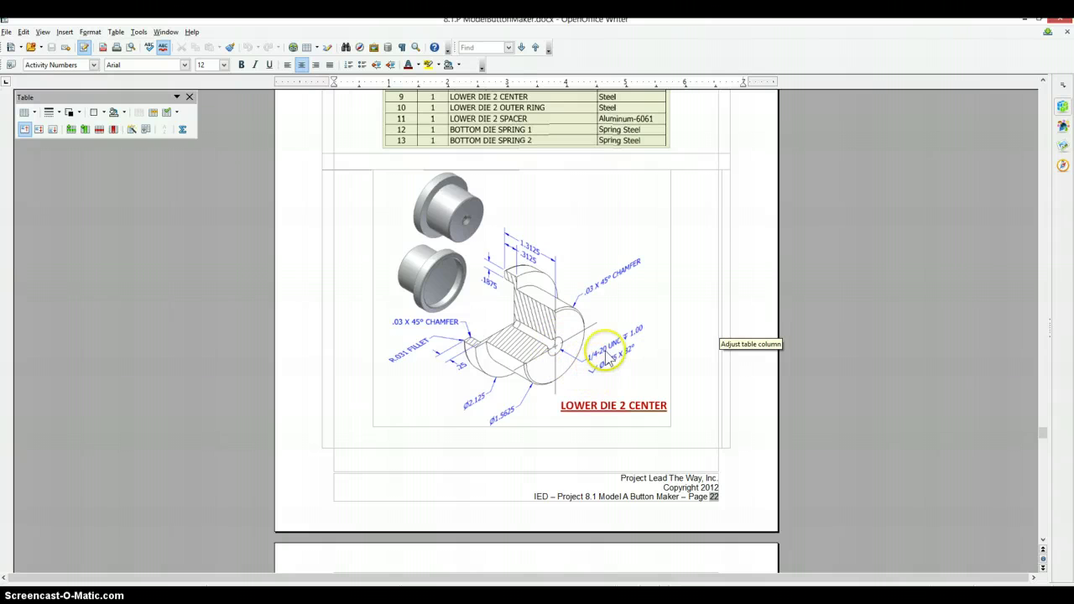
key("alt+Tab")
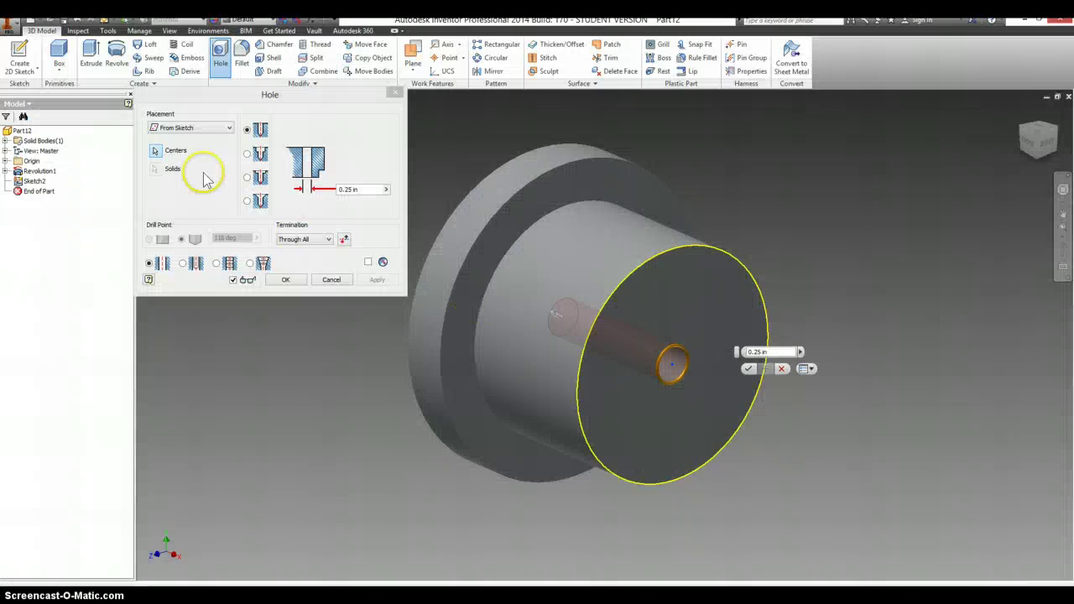
left_click(256, 203)
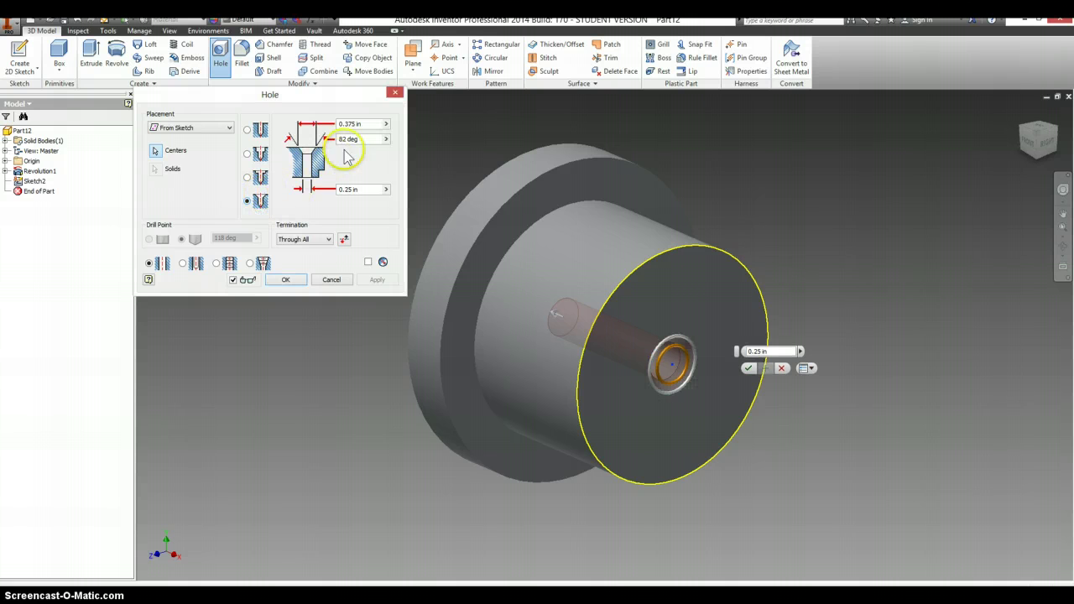
key("alt+Tab")
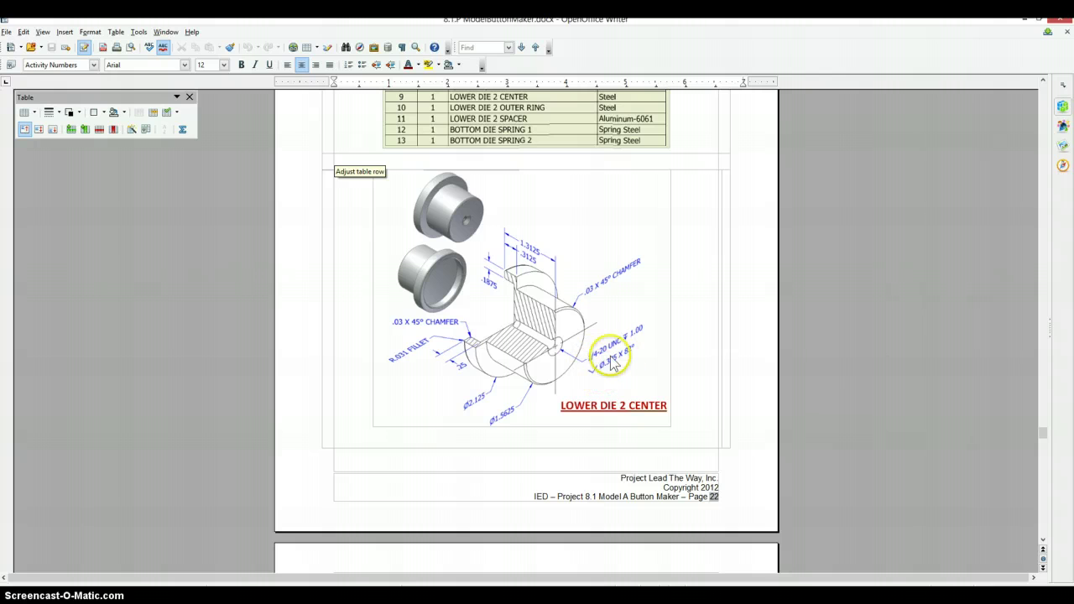
key("alt+Tab")
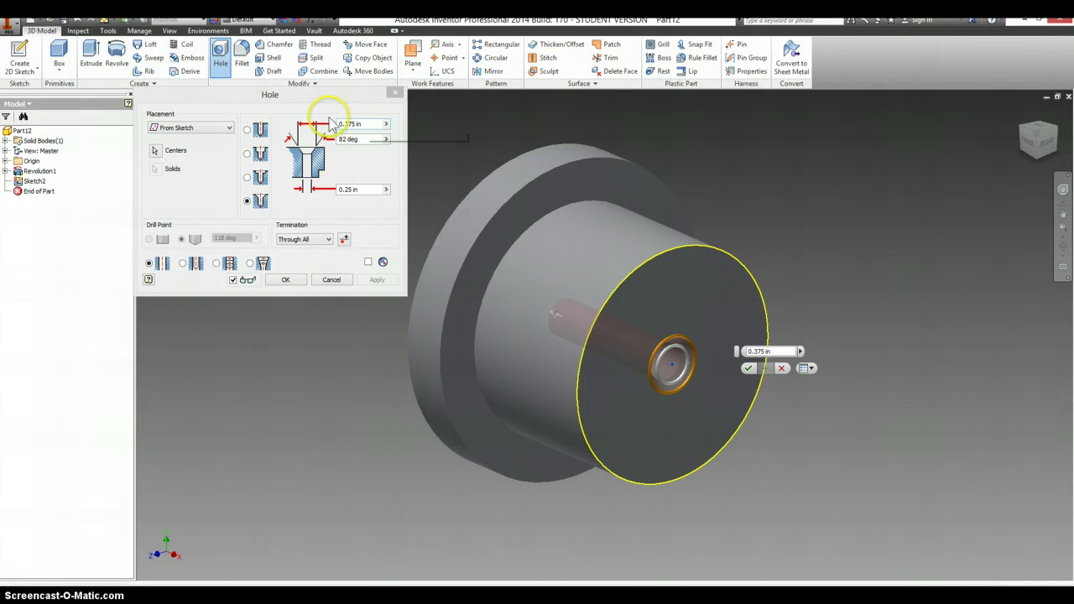
key("alt+Tab")
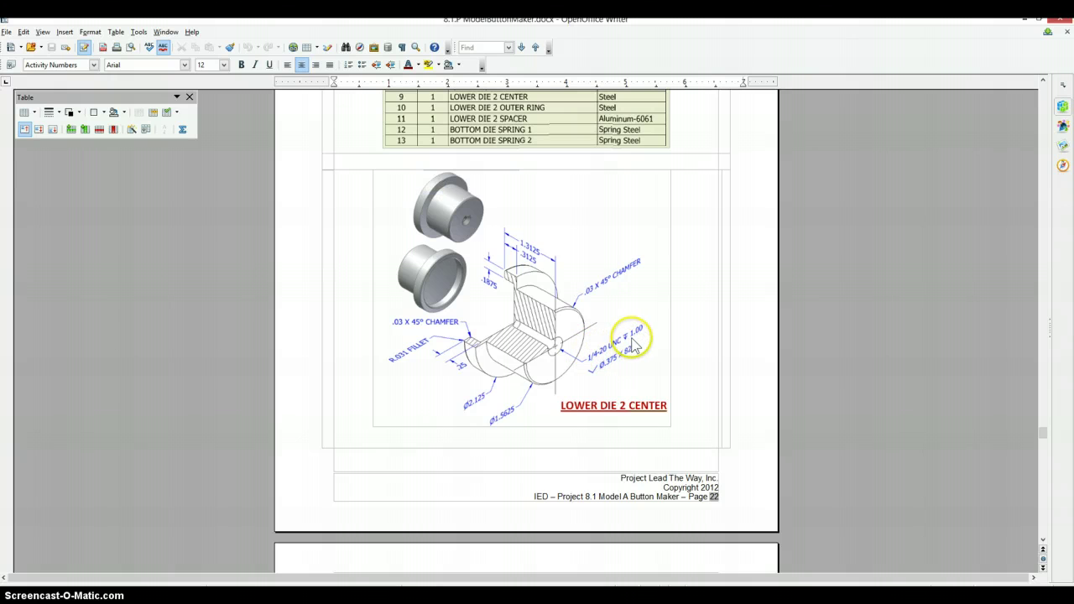
key("alt+Tab")
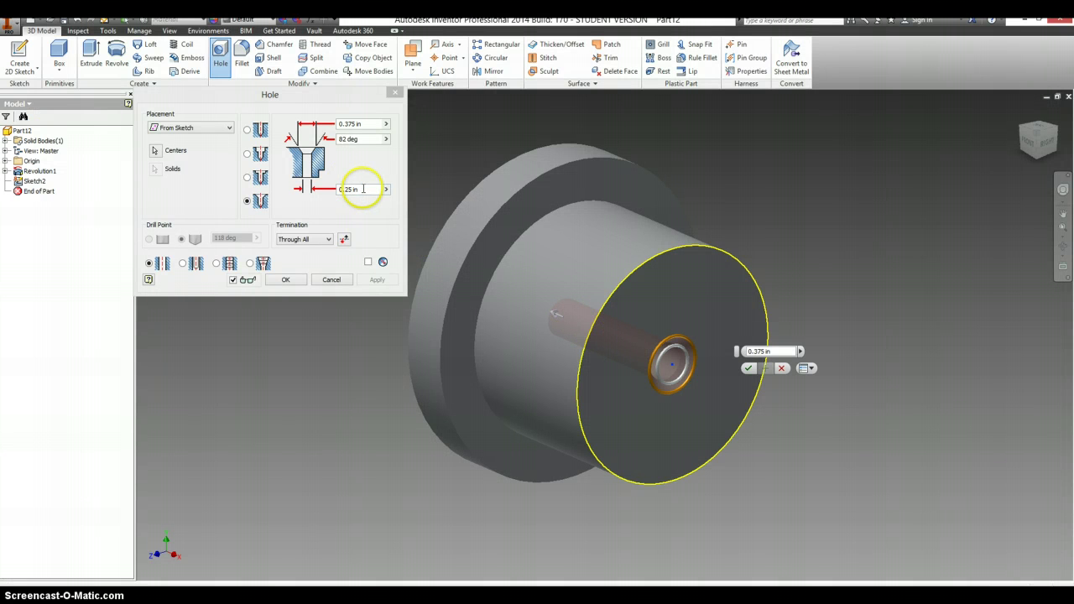
Make the hole 1 in deep and tapped 1/4-20 UNC at 0.25 size, then create it
left_click(327, 239)
left_click(319, 250)
left_click(361, 162)
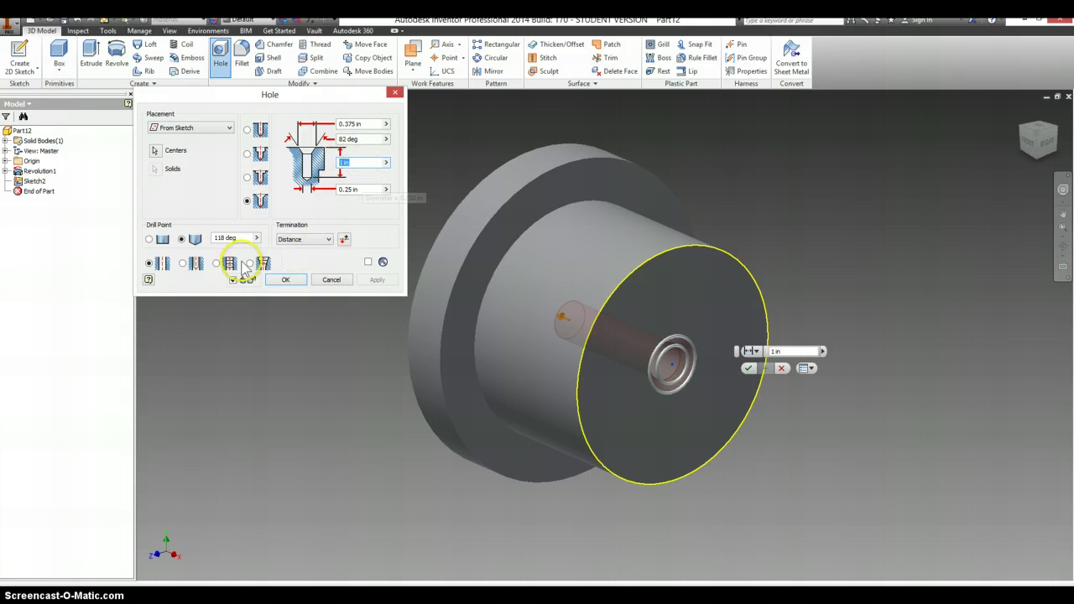
left_click(216, 264)
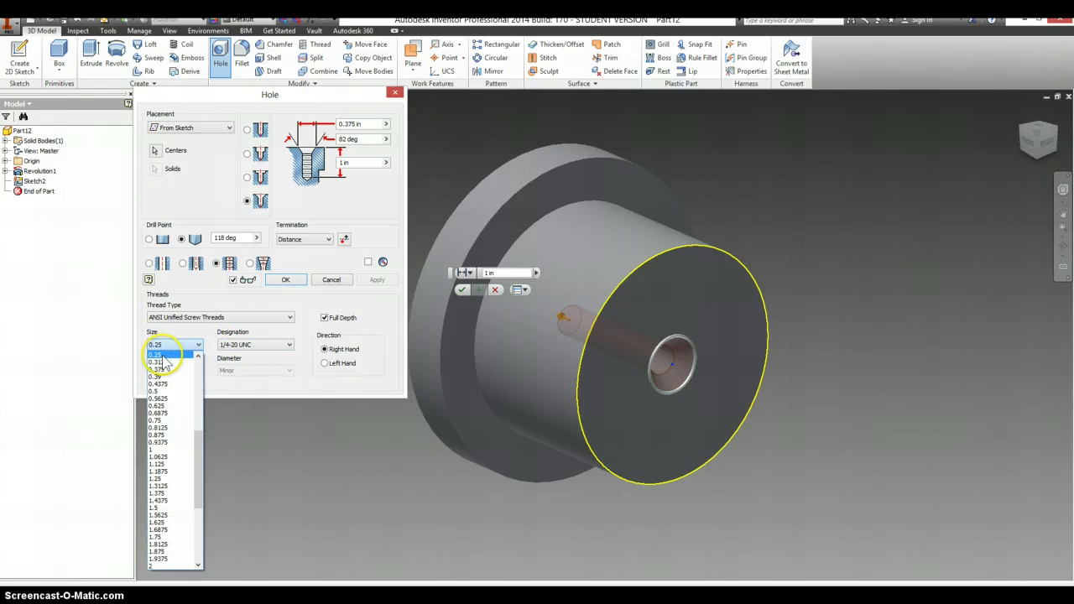
left_click(175, 353)
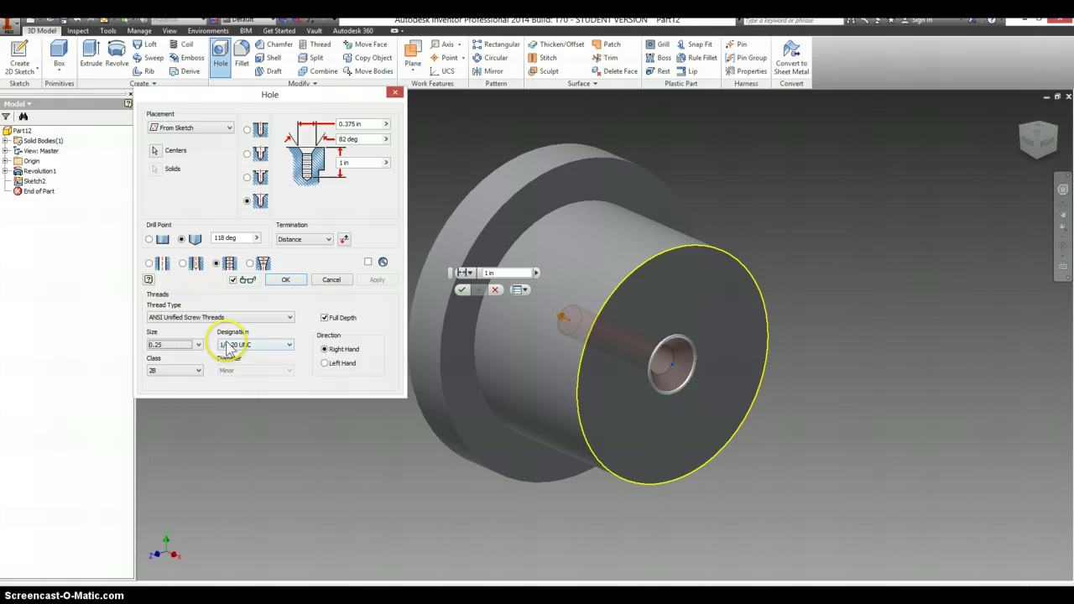
left_click(293, 286)
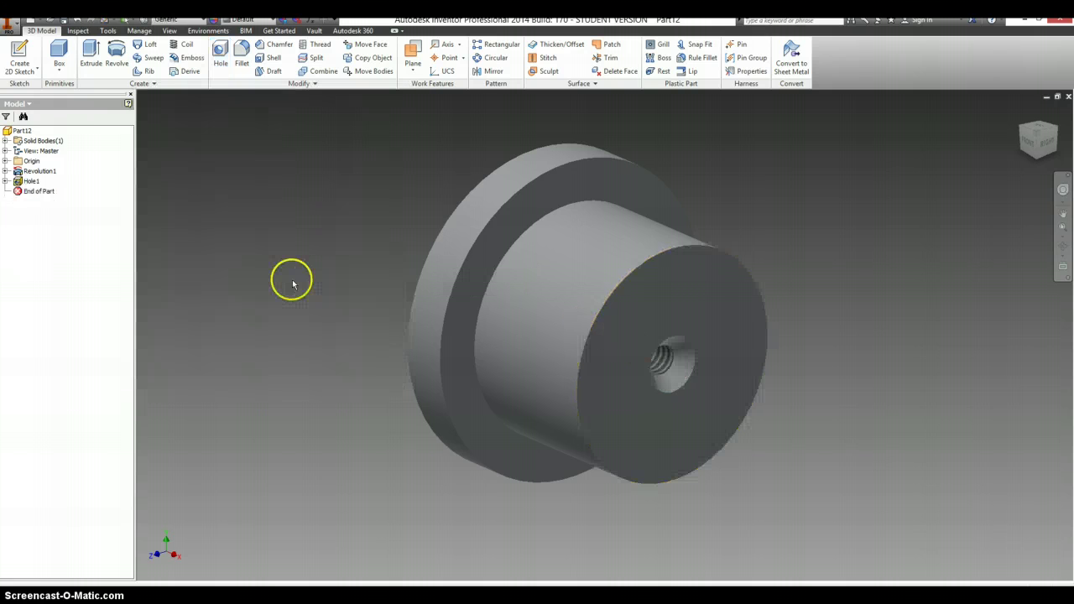
Chamfer the front face's outer edge by 0.03 in
key("alt+Tab")
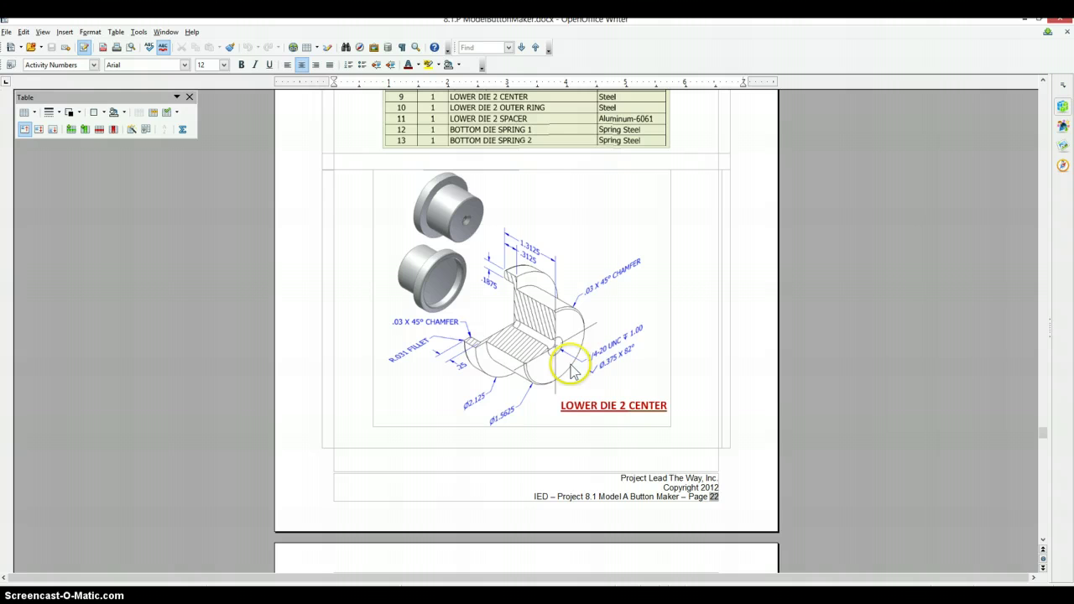
key("alt+Tab")
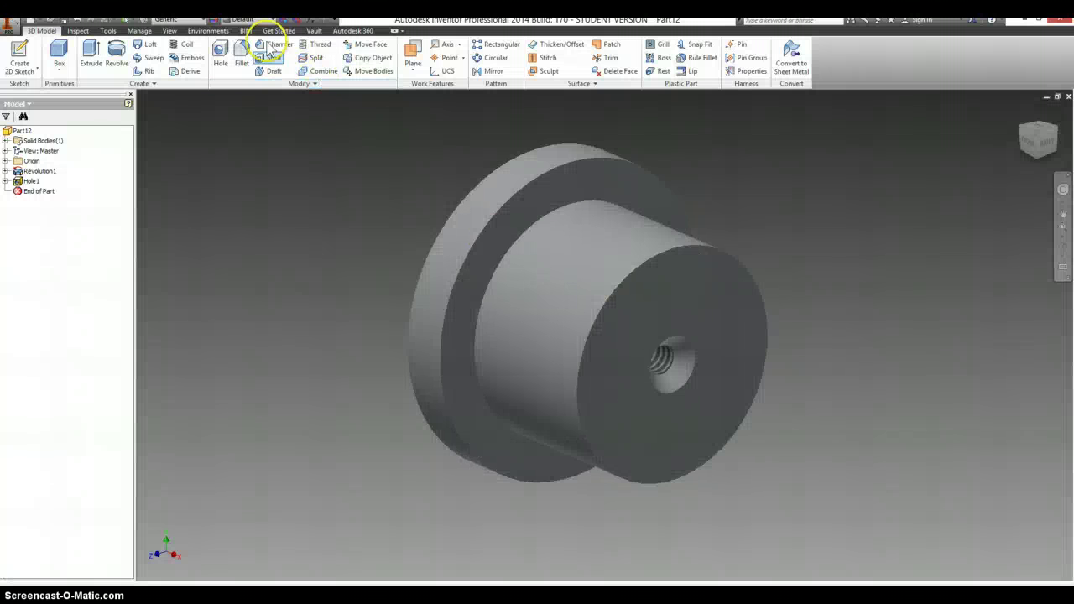
left_click(273, 44)
left_click(277, 131)
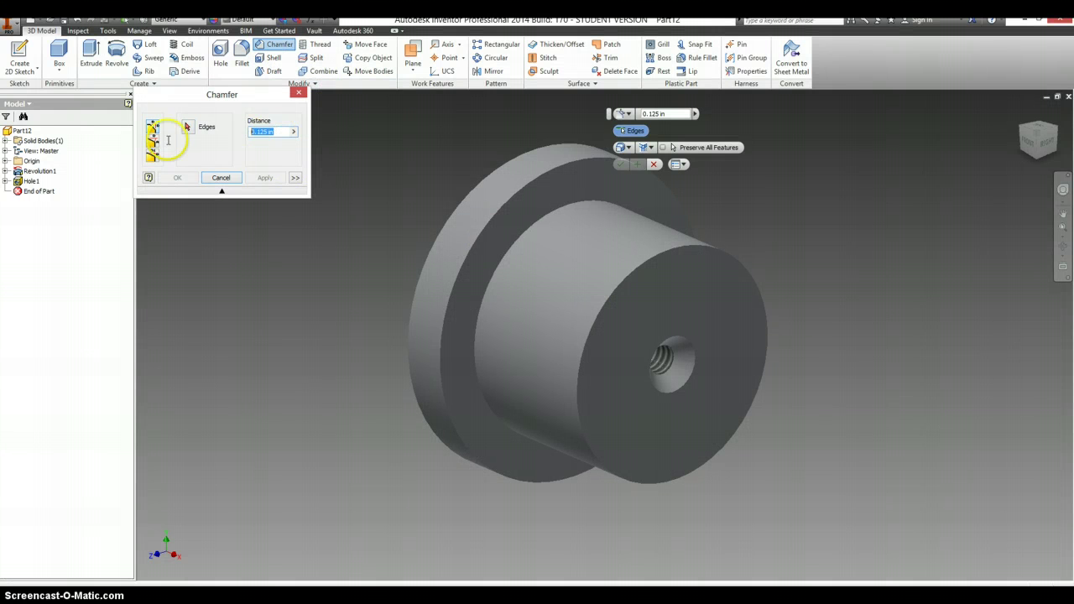
left_click(689, 254)
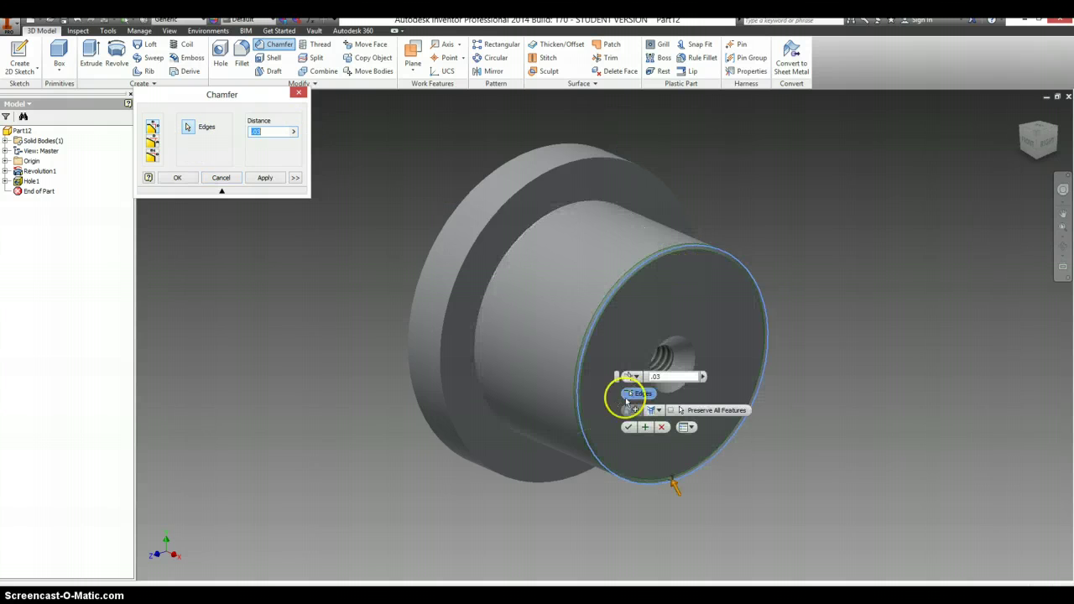
left_click(629, 429)
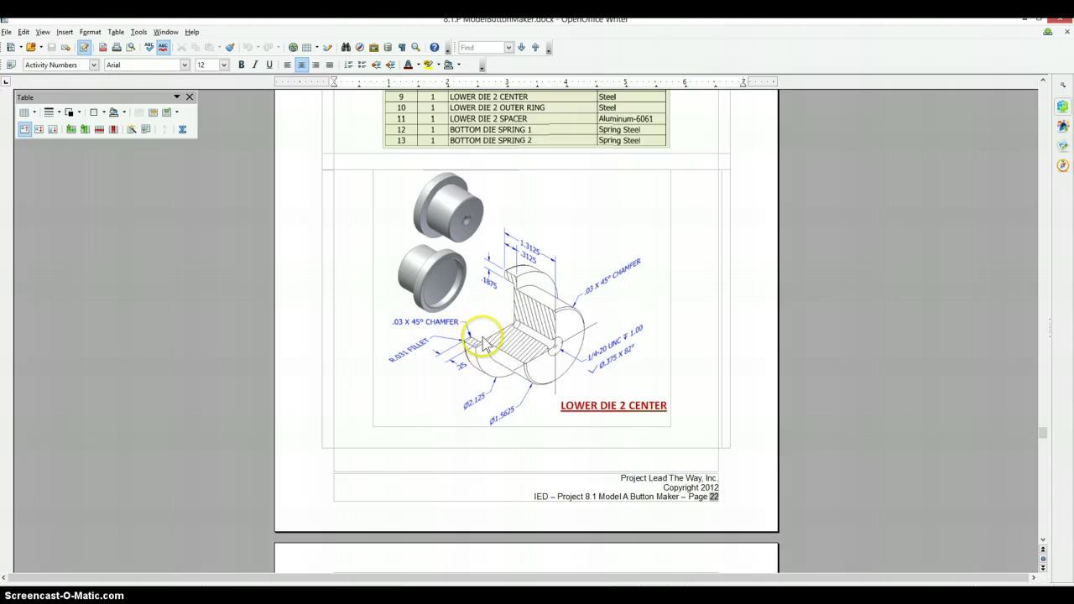
Edit Chamfer1 to also include the inner rim edge of the open back end
key("alt+Tab")
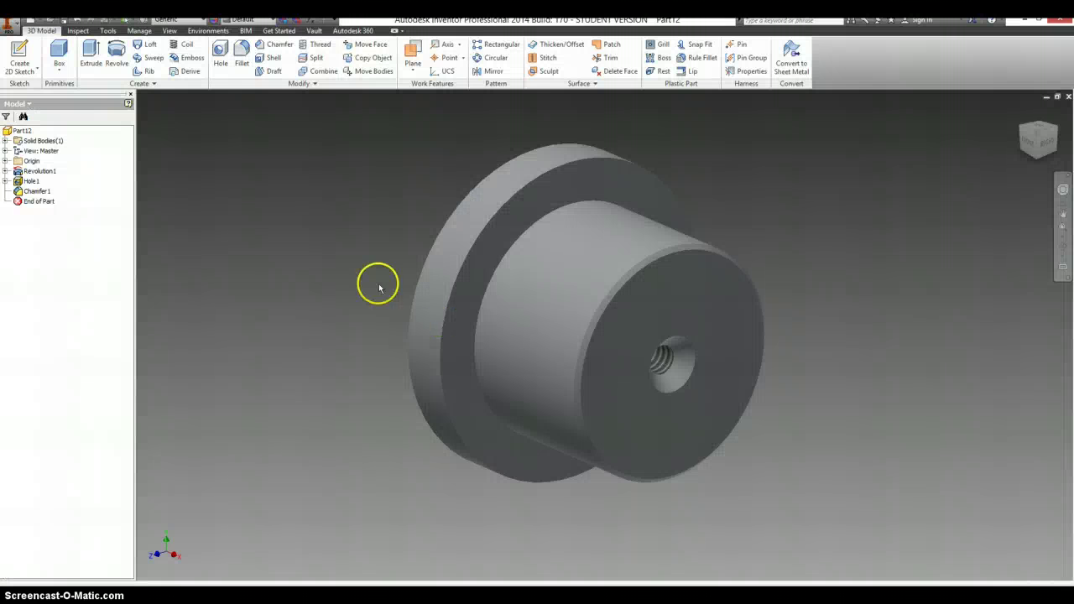
double_click(32, 194)
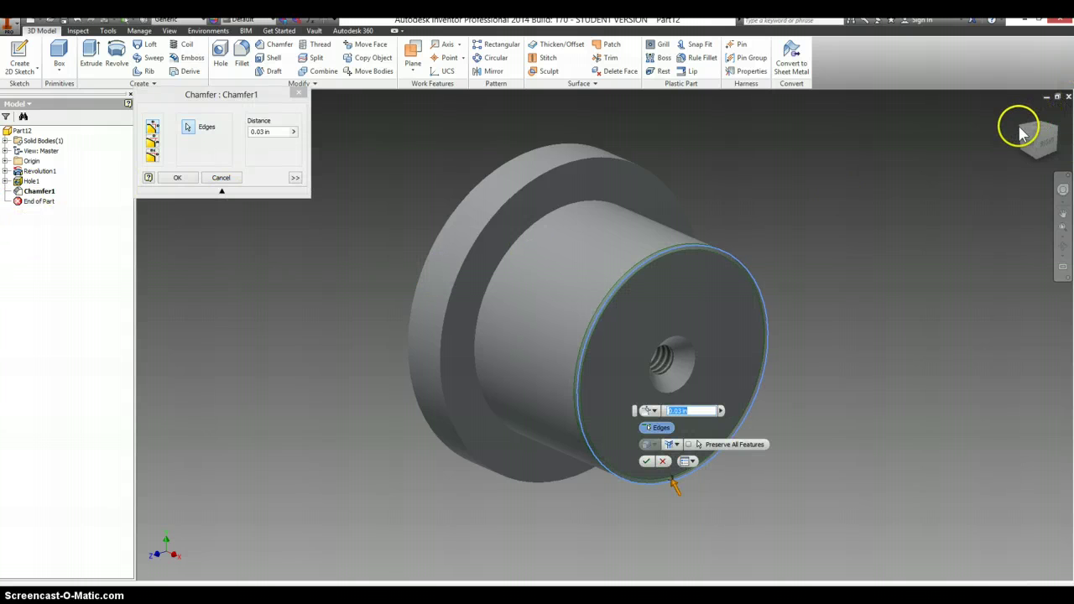
left_click_drag(1053, 111, 266, 284)
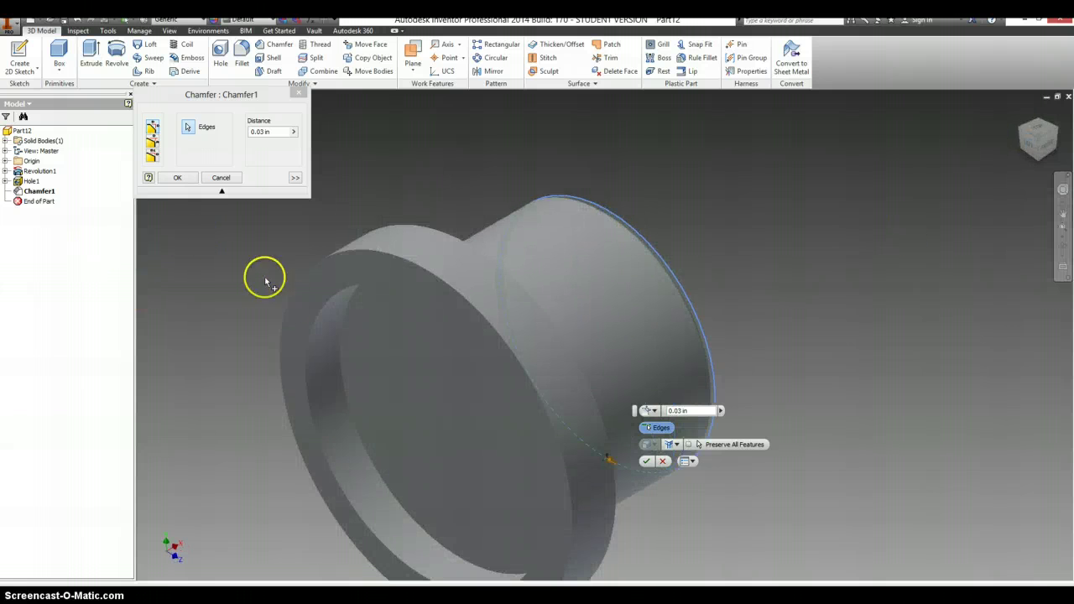
left_click(312, 320)
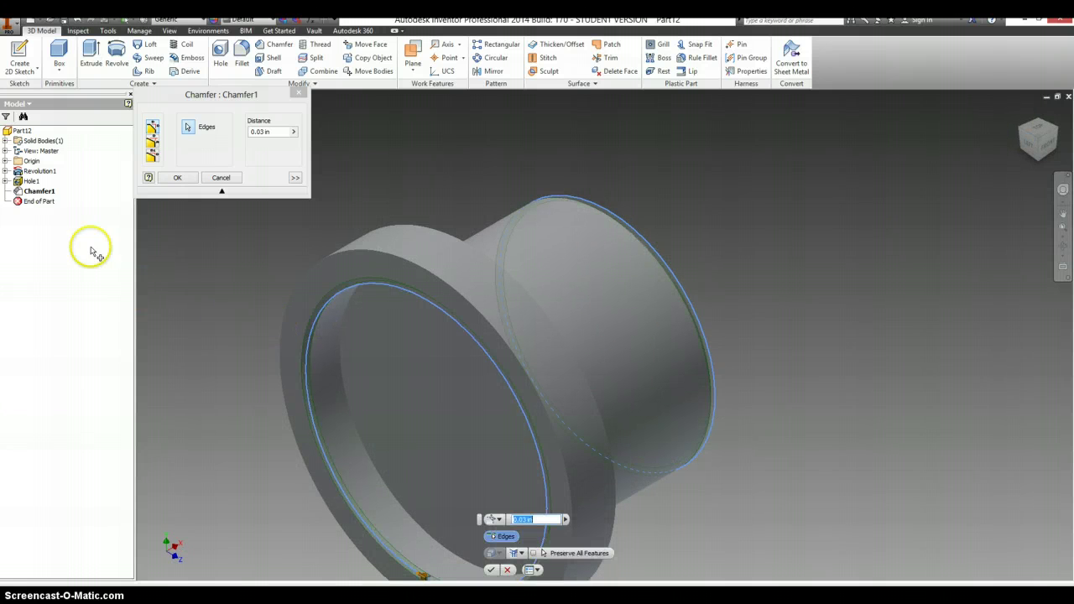
left_click(178, 178)
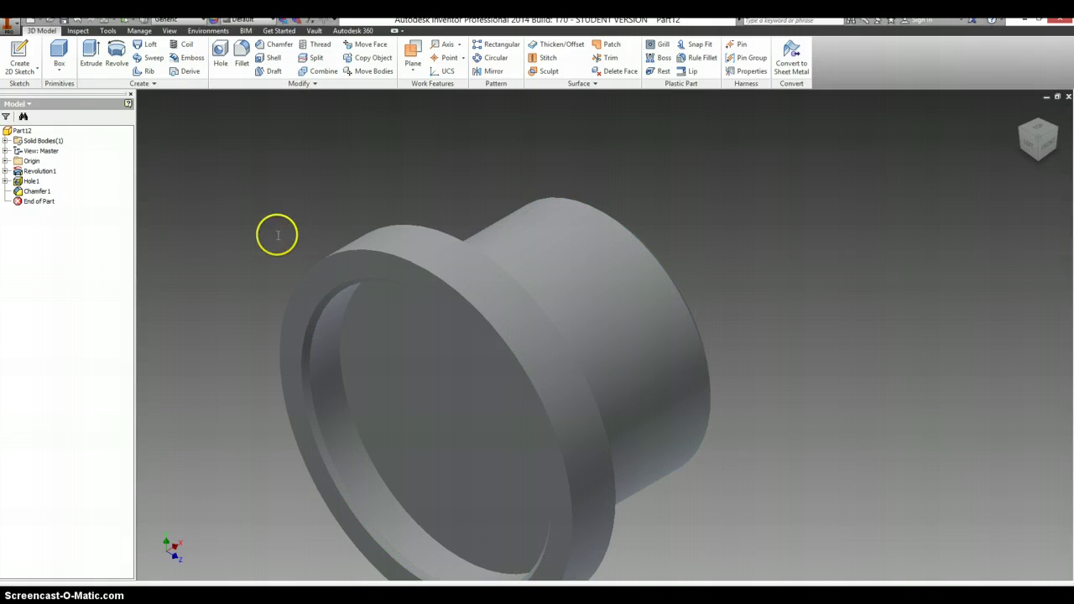
Add a .031 fillet to the rim edge at the part's open back end
key("alt+Tab")
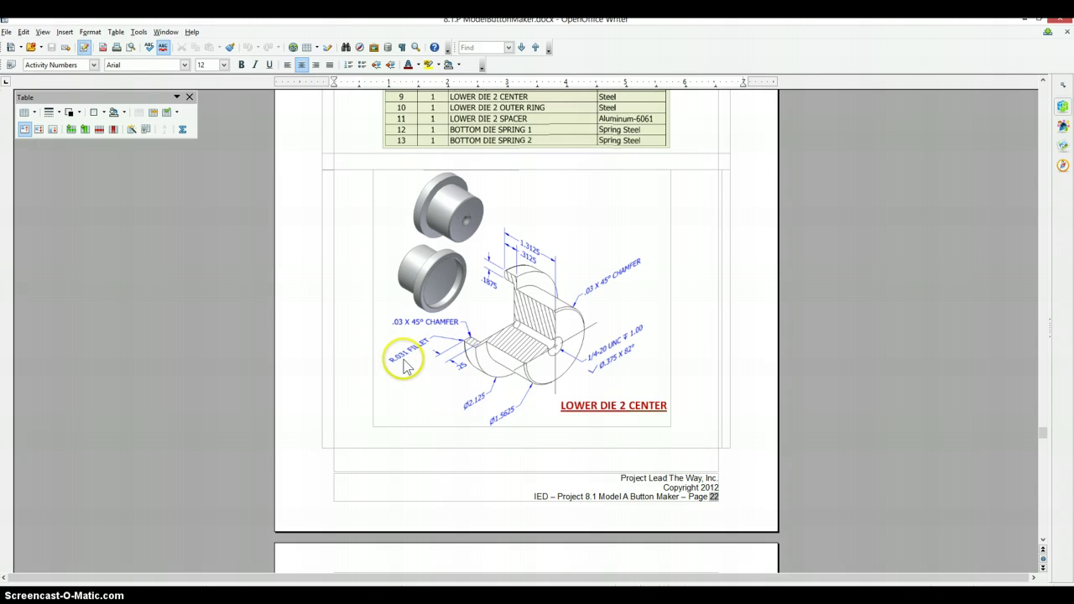
key("alt+Tab")
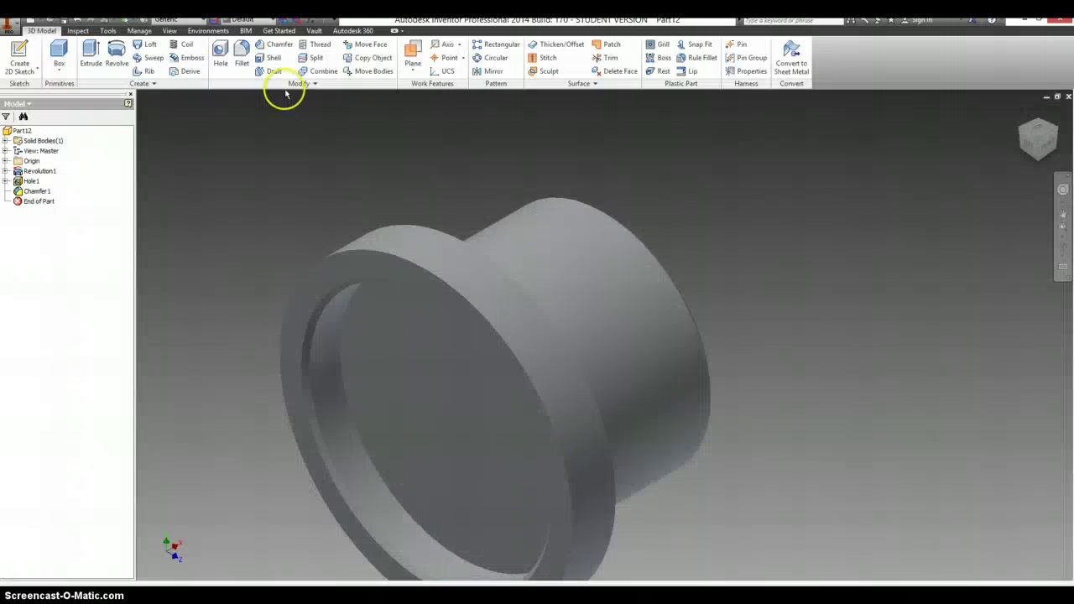
left_click(242, 55)
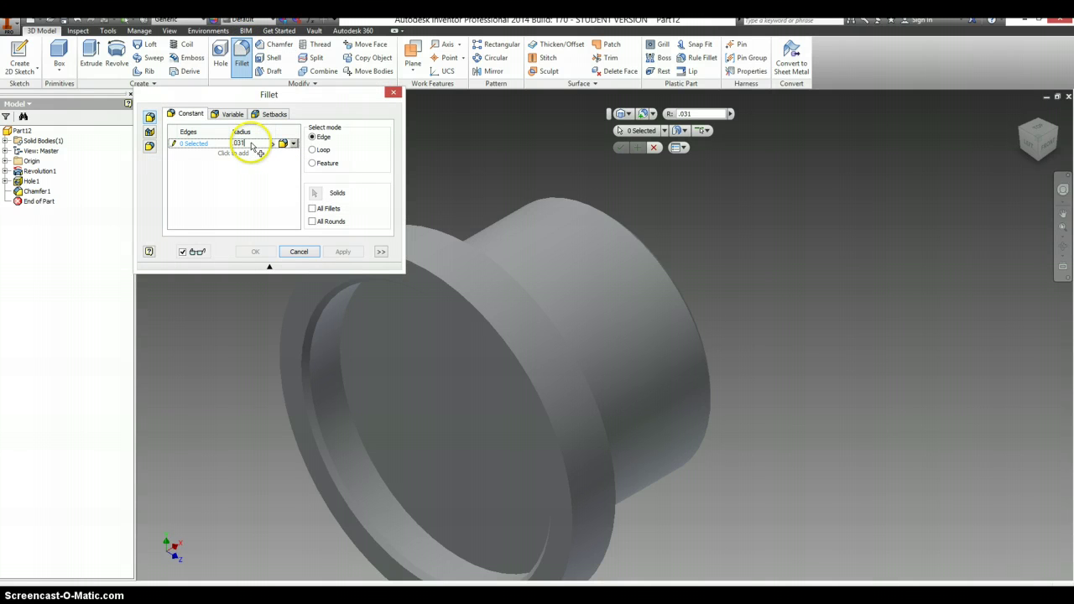
left_click(446, 284)
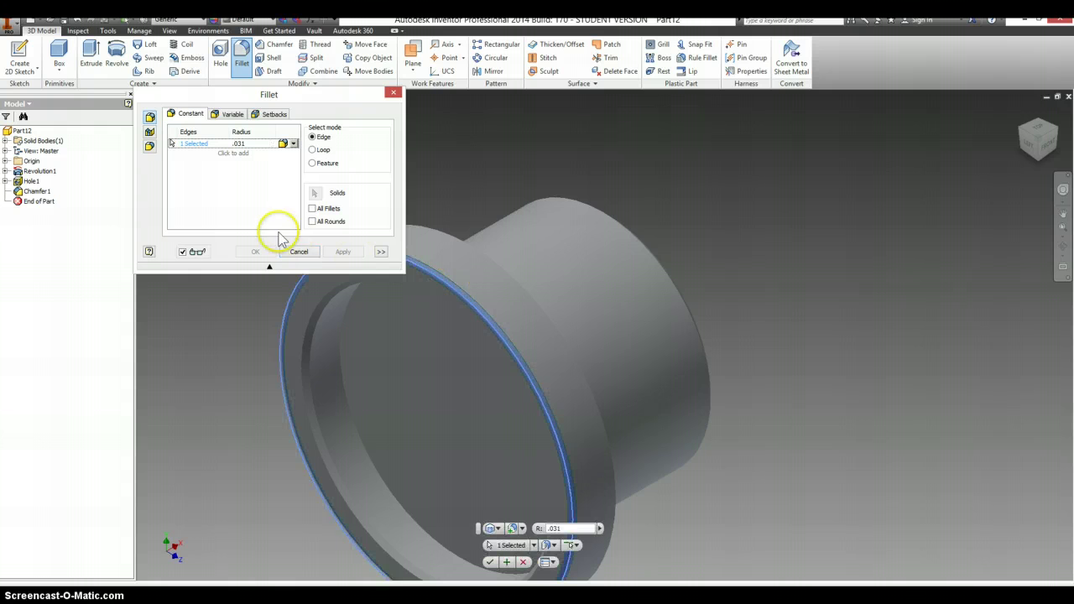
left_click(260, 251)
key("alt+Tab")
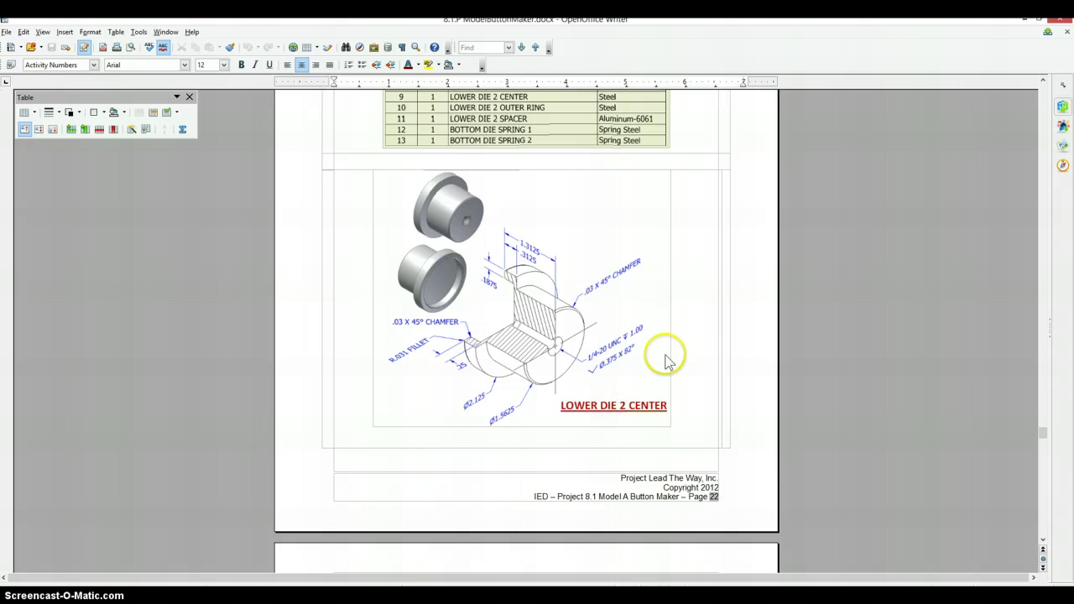
Confirm LOWER DIE 2 CENTER is listed as Steel, then fit the Inventor part in view
scroll(666, 359, "up", 2)
scroll(529, 238, "up", 1)
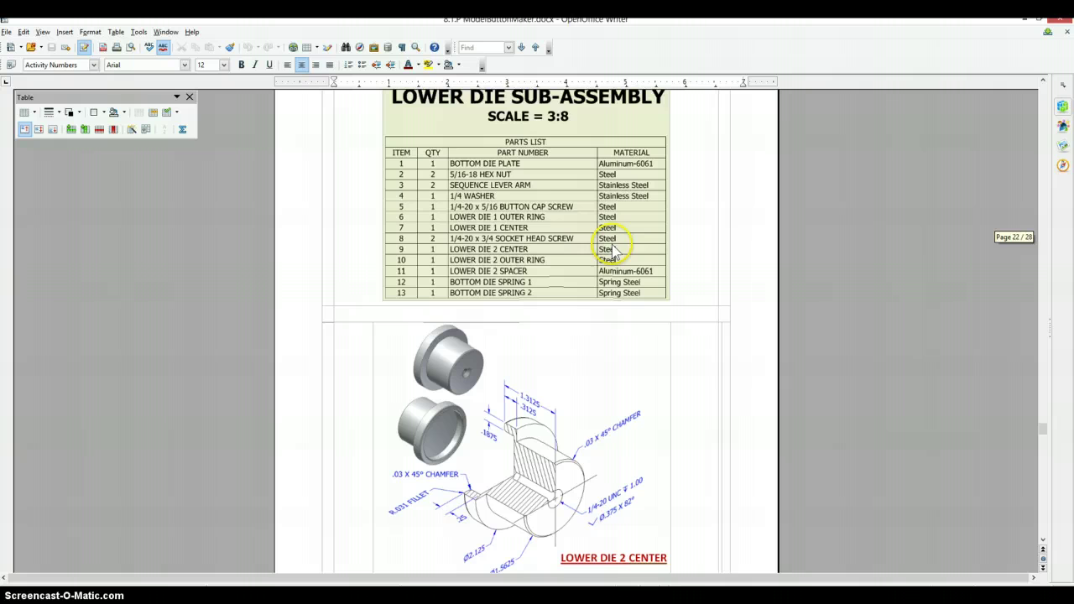
scroll(603, 274, "down", 2)
key("alt+Tab")
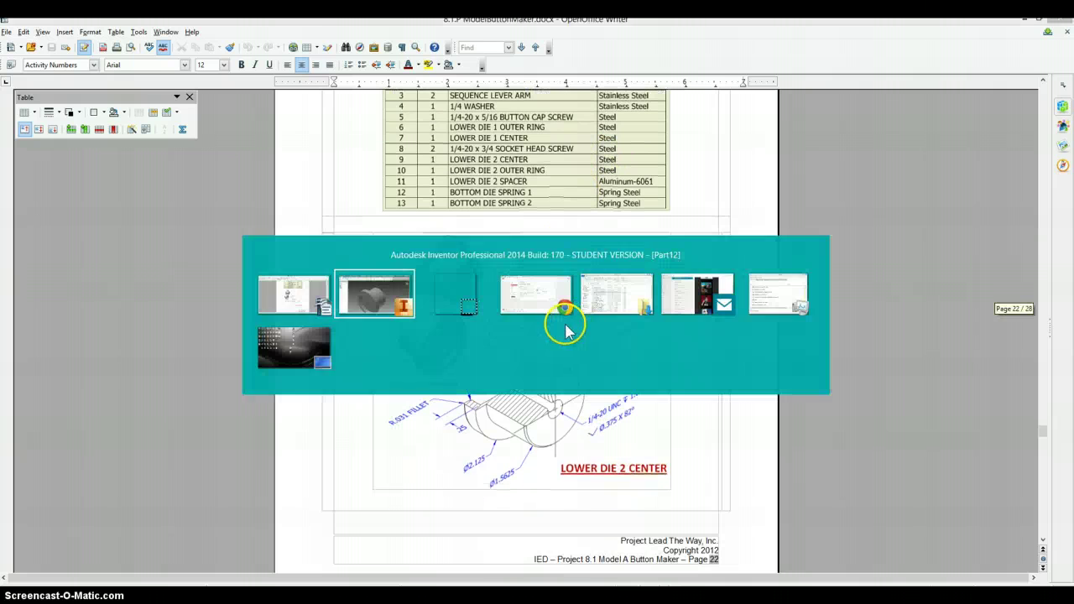
key("Home")
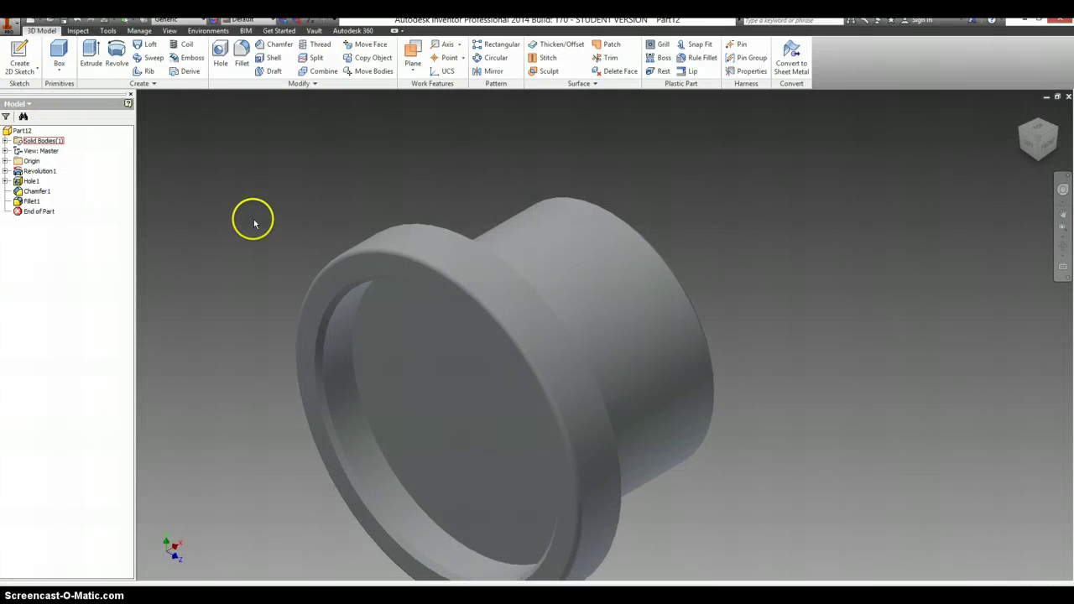
Assign Steel as Part12's material through iProperties, giving a mass of 0.676 lbmass
left_click(24, 131)
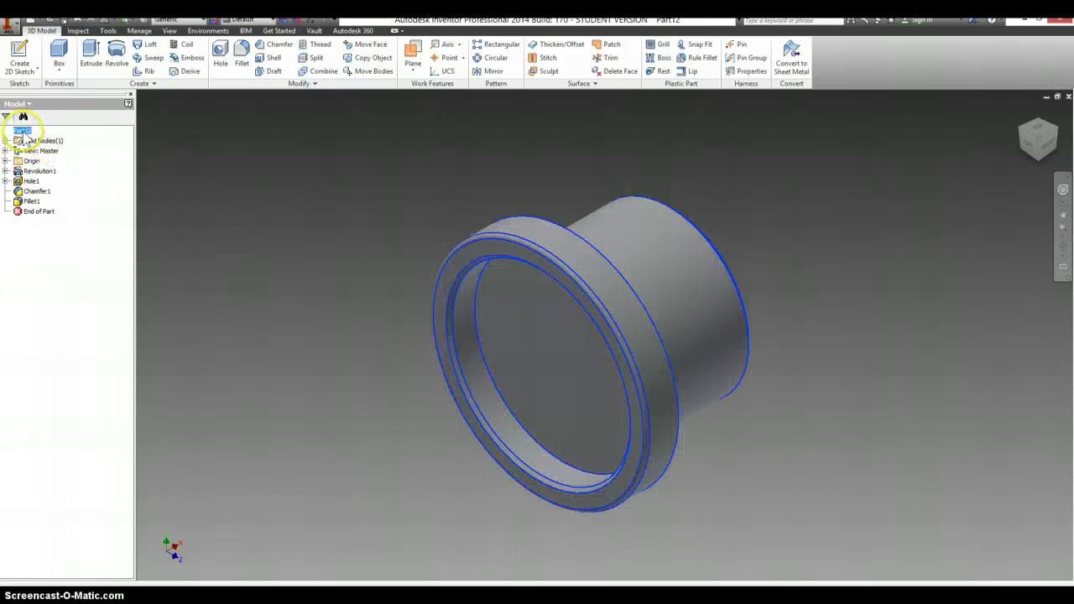
right_click(26, 132)
left_click(67, 240)
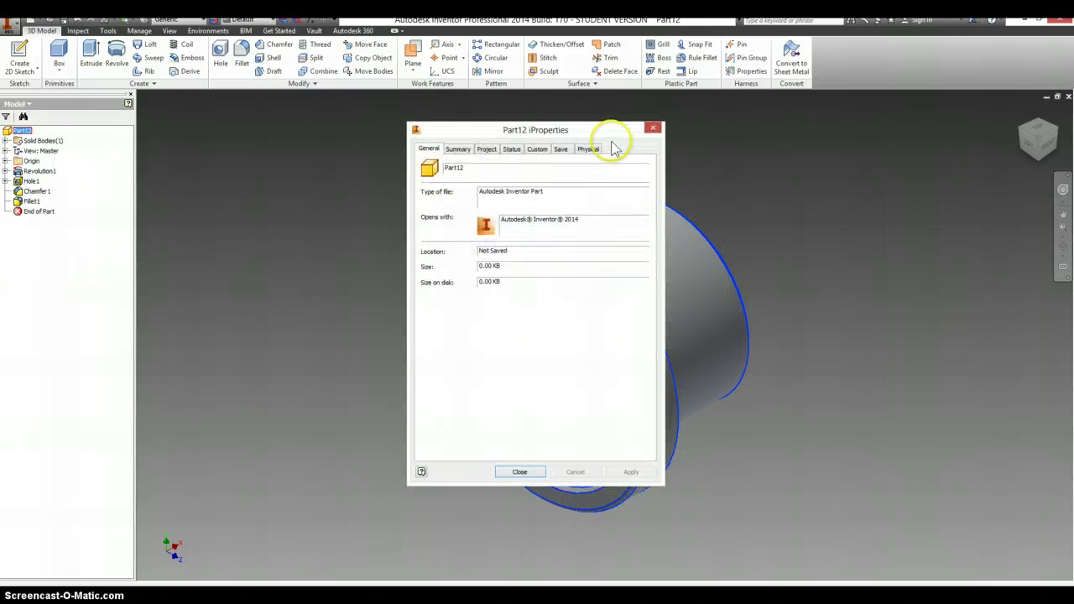
left_click(587, 149)
left_click(518, 203)
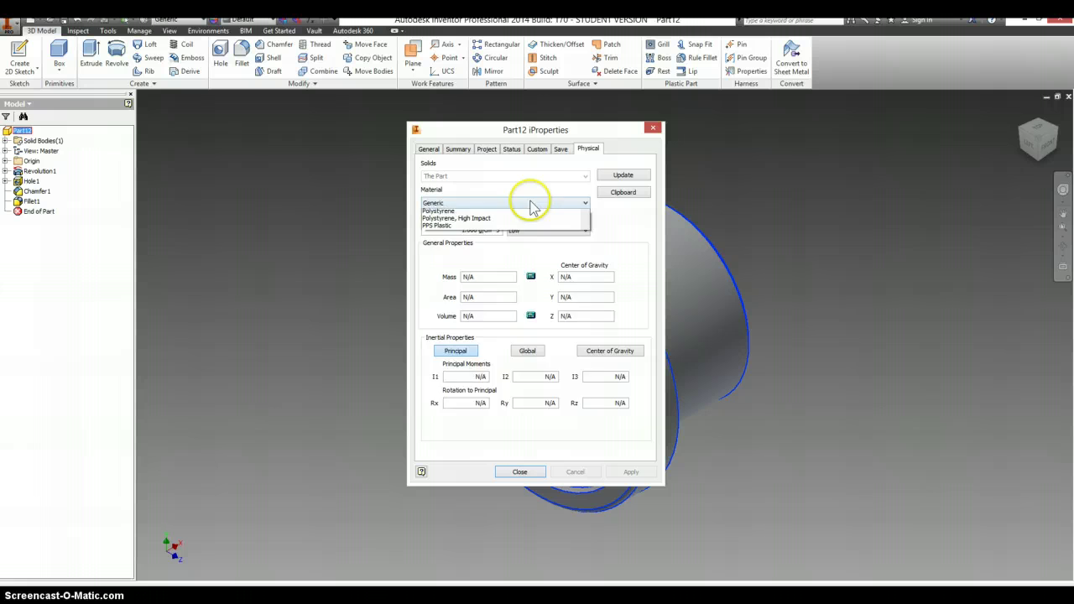
scroll(514, 315, "down", 3)
scroll(512, 313, "down", 5)
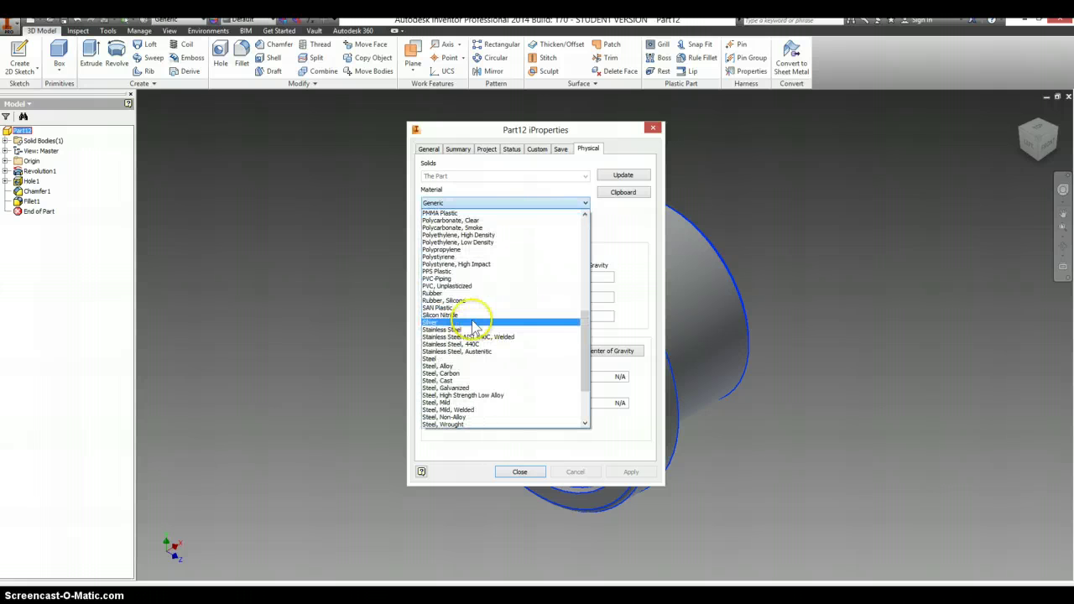
left_click(465, 358)
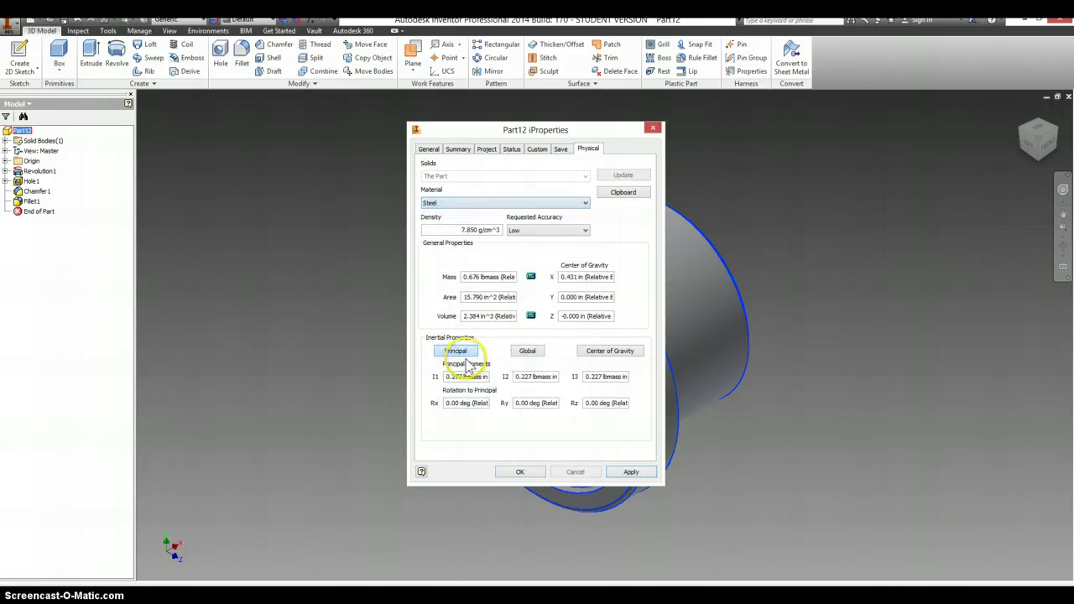
left_click(532, 474)
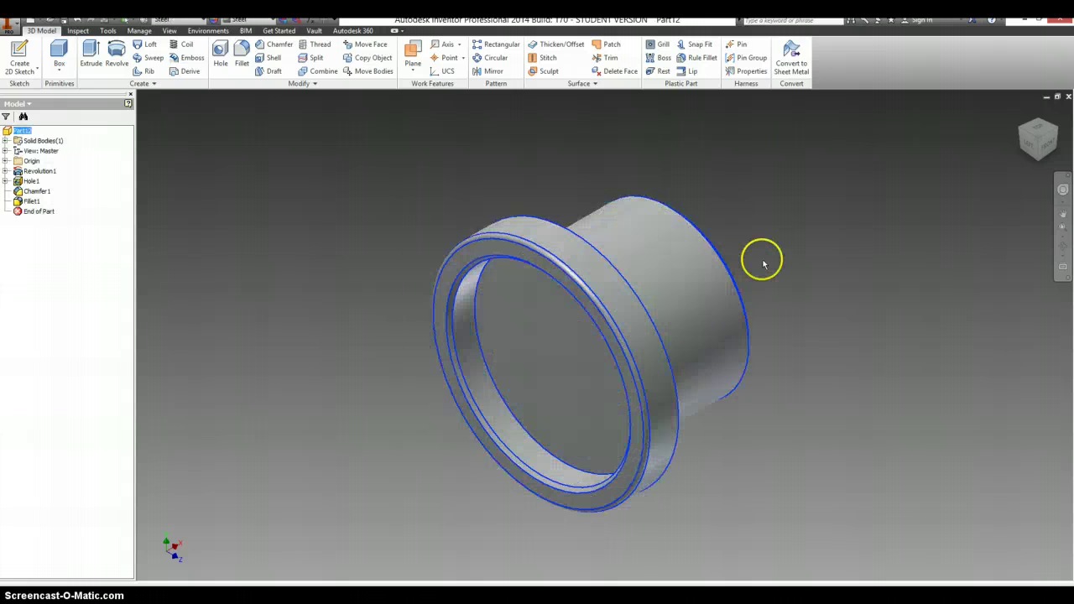
key("F6")
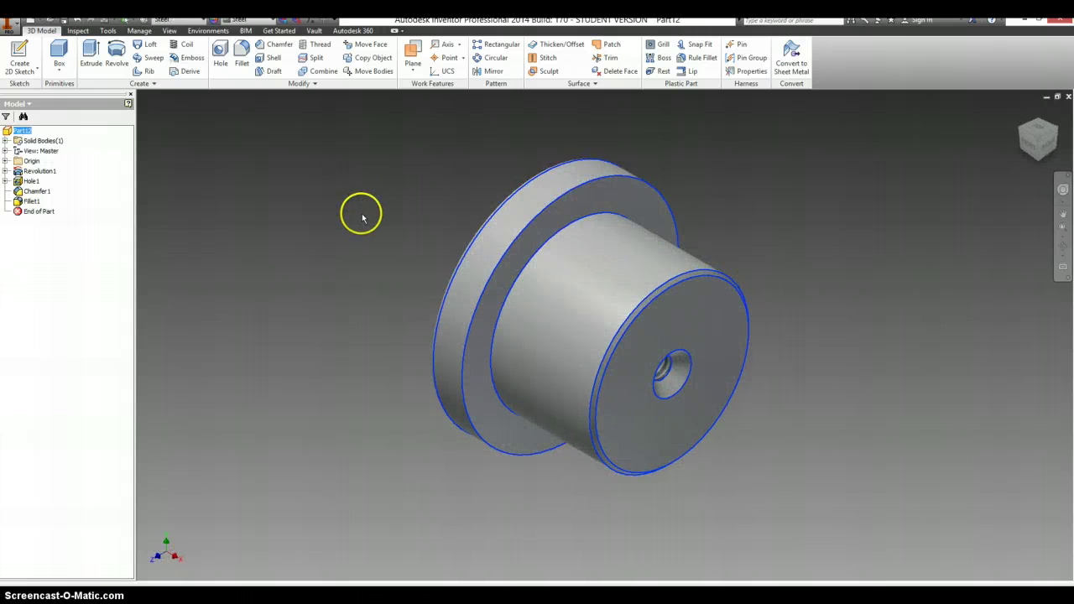
Begin saving Part12 as a new file in the Button Maker folder
left_click(75, 19)
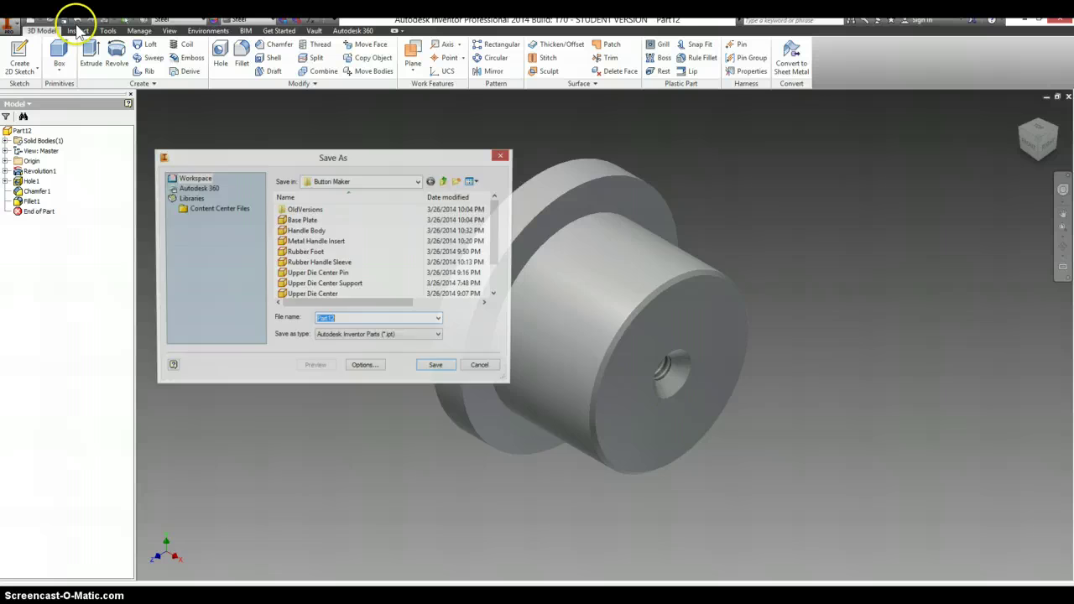